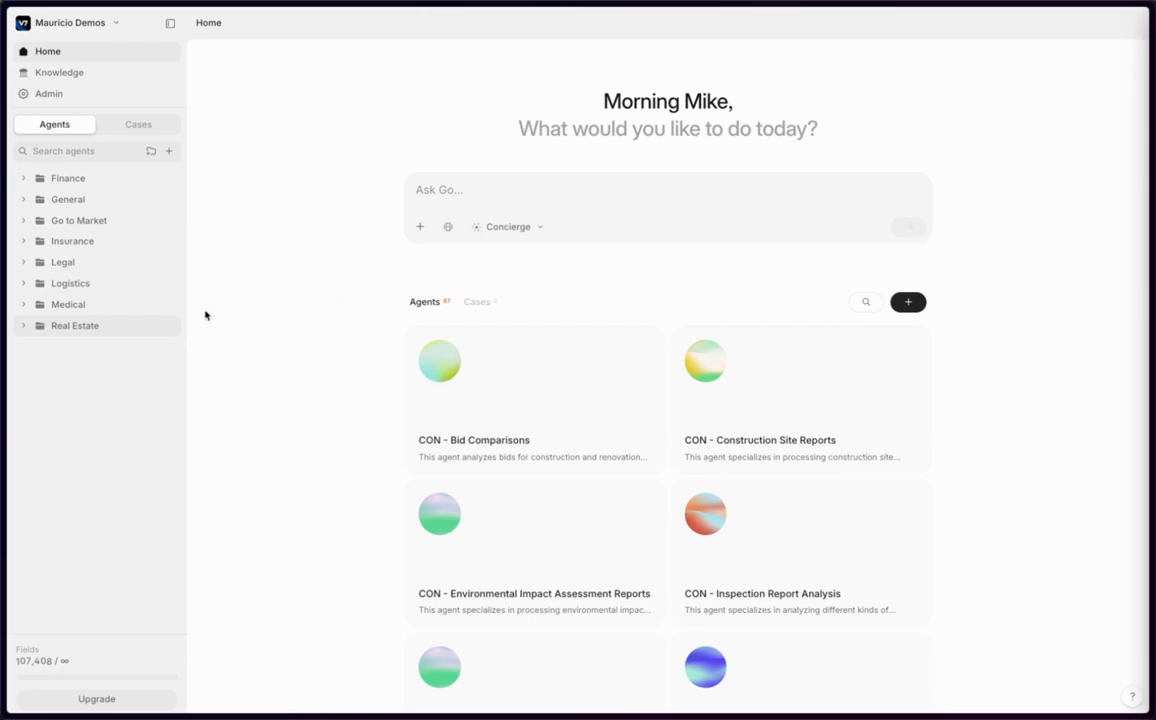
# Open the RET - Insurance Escrow agent from the Real Estate folder.
pyautogui.click(69, 326)
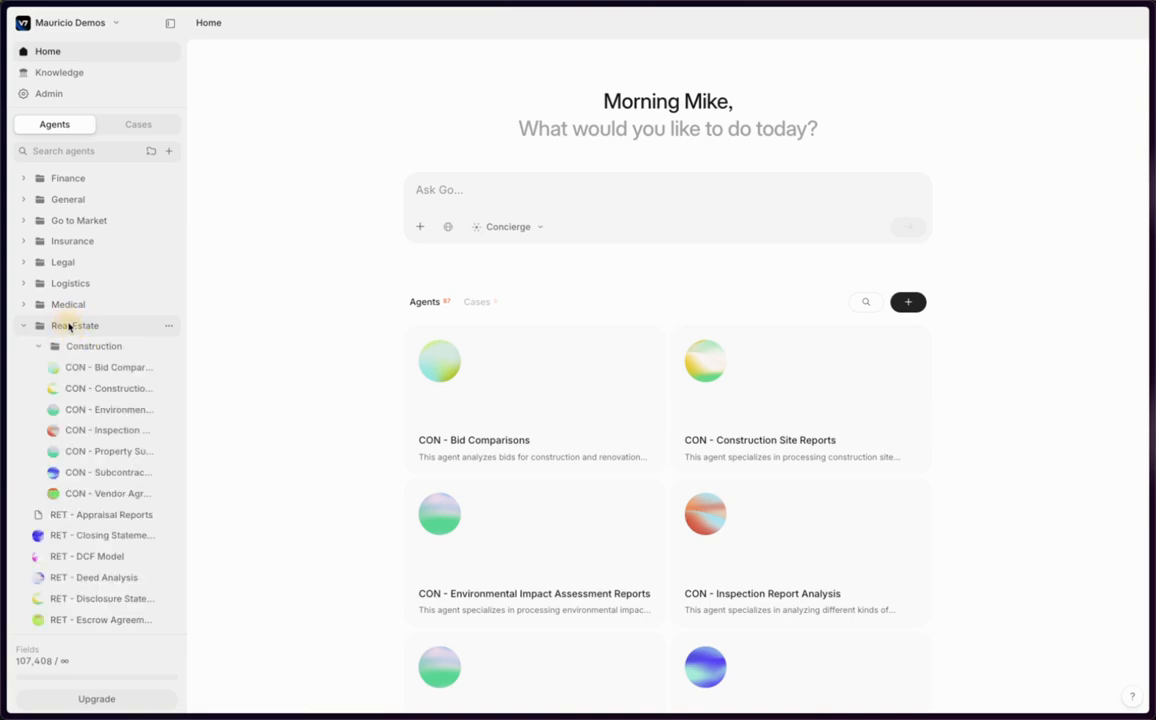
pyautogui.scroll(-2, 80, 340)
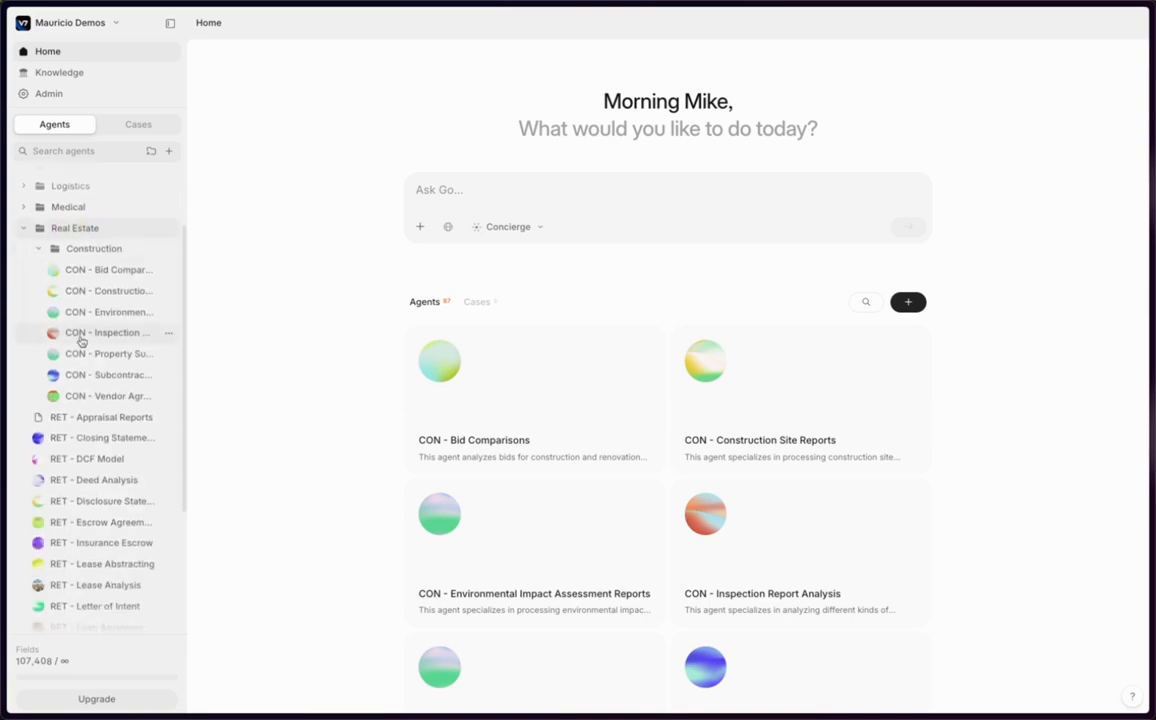
pyautogui.scroll(-2, 80, 338)
pyautogui.click(100, 436)
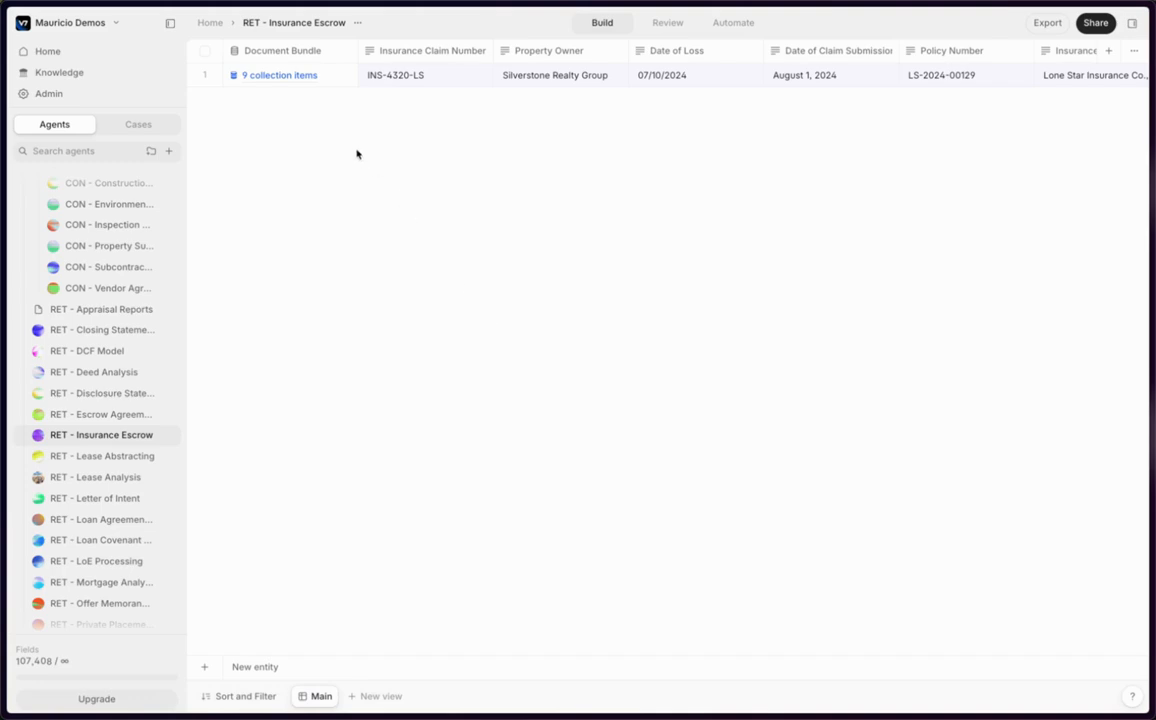
# Review the files and document types in the Document Bundle, and look through the extracted claim fields in the Insurance Escrow table.
pyautogui.click(276, 76)
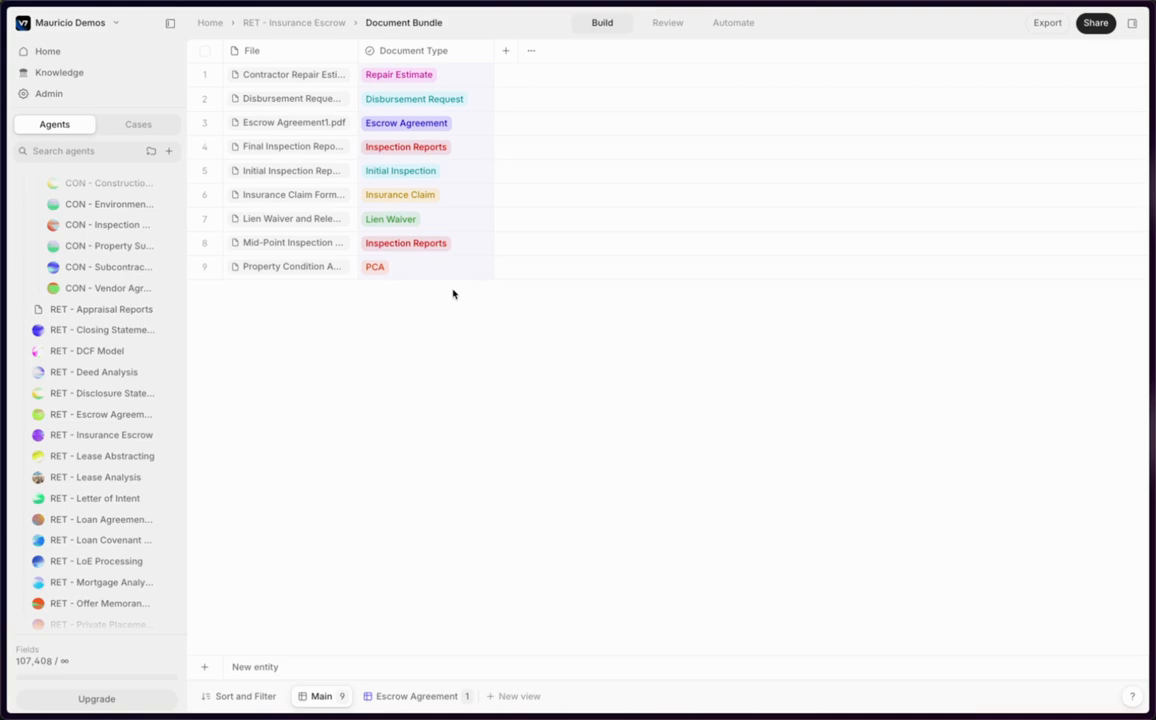
pyautogui.click(292, 22)
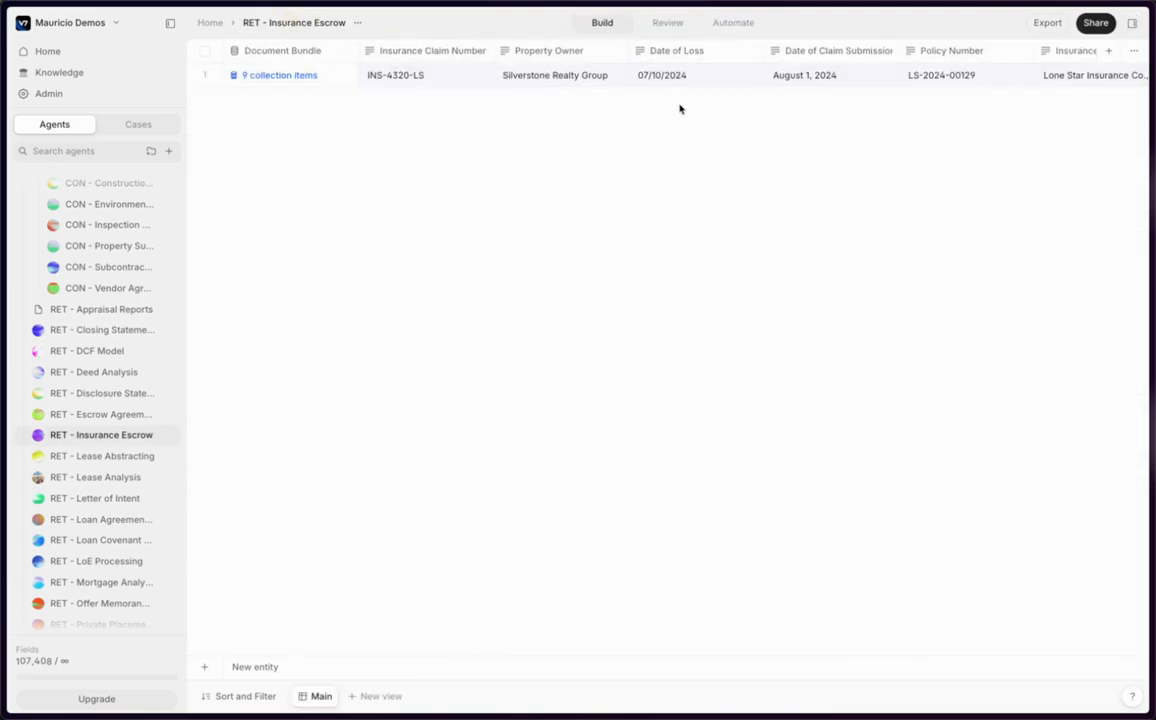
pyautogui.hscroll(6, 707, 118)
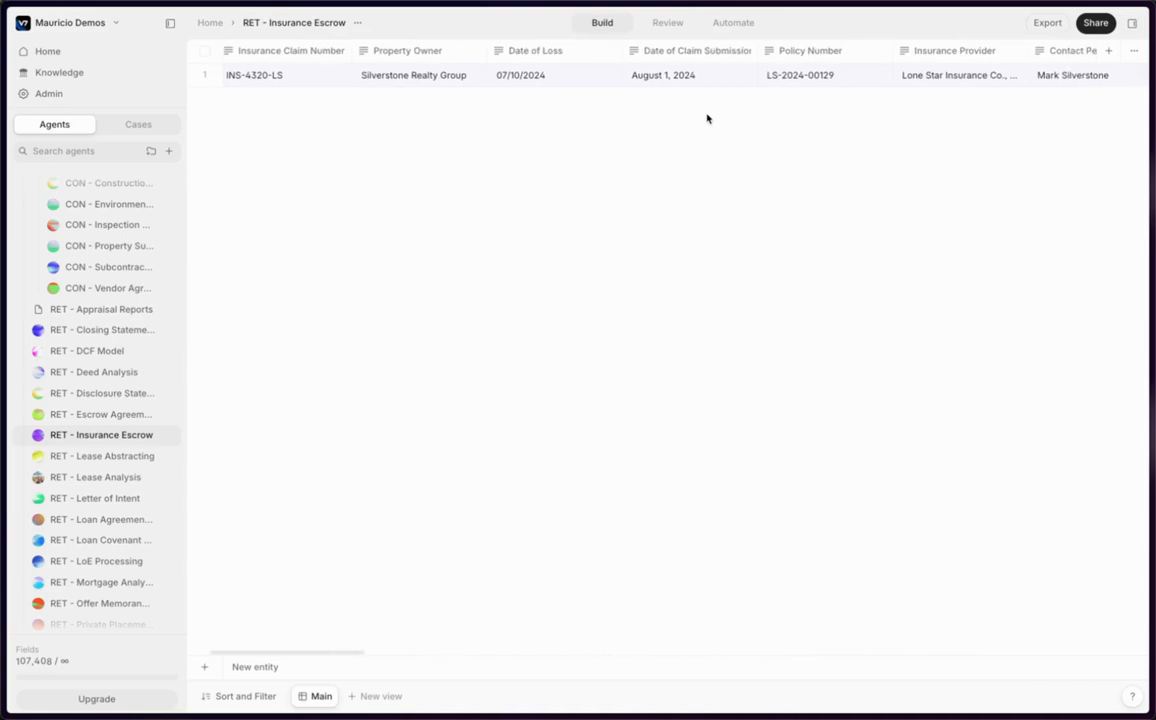
pyautogui.hscroll(10, 707, 118)
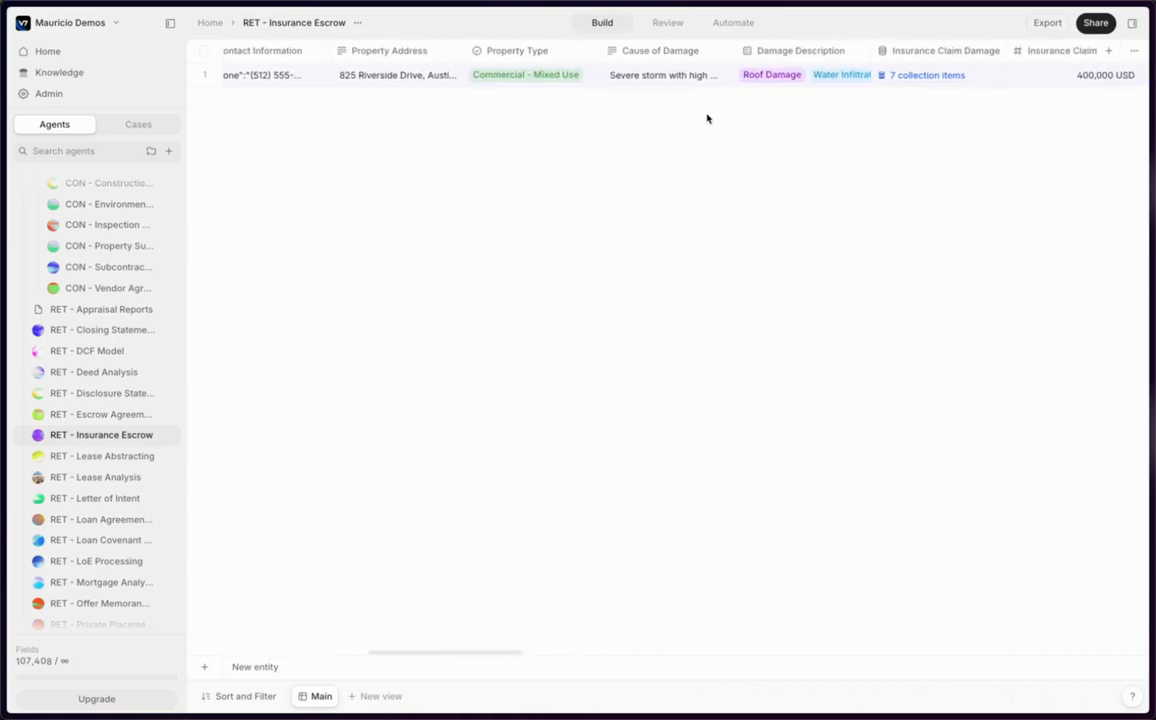
pyautogui.hscroll(10, 707, 118)
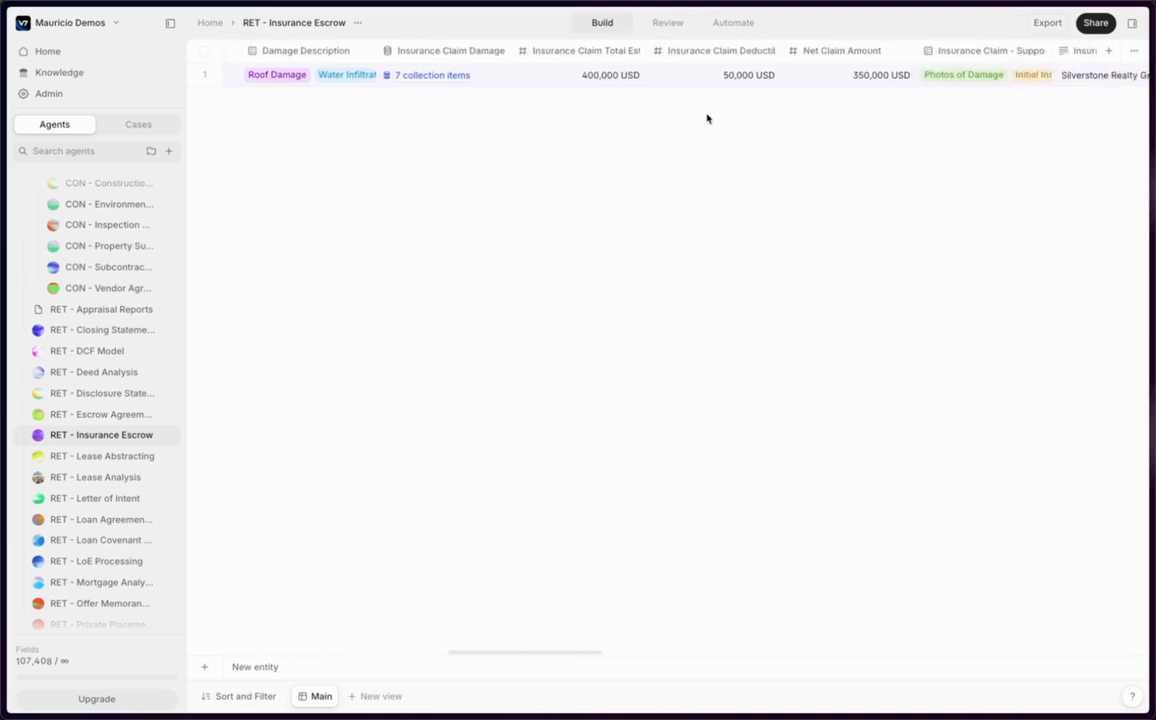
pyautogui.hscroll(10, 707, 118)
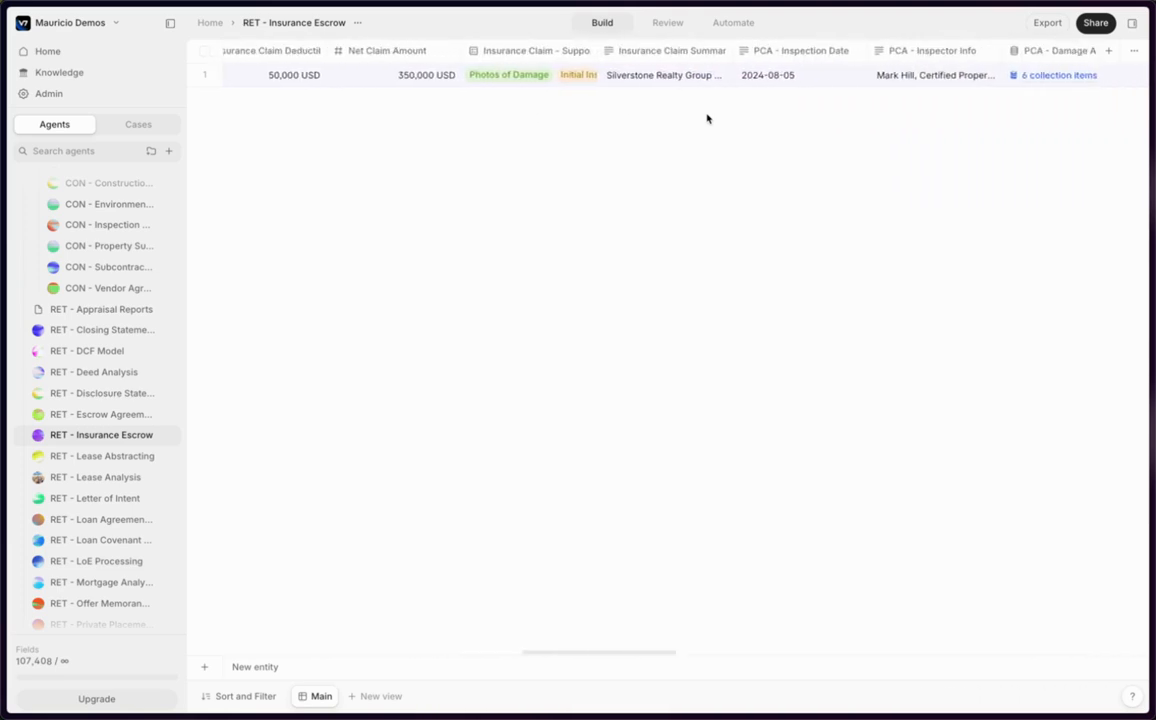
pyautogui.hscroll(5, 707, 118)
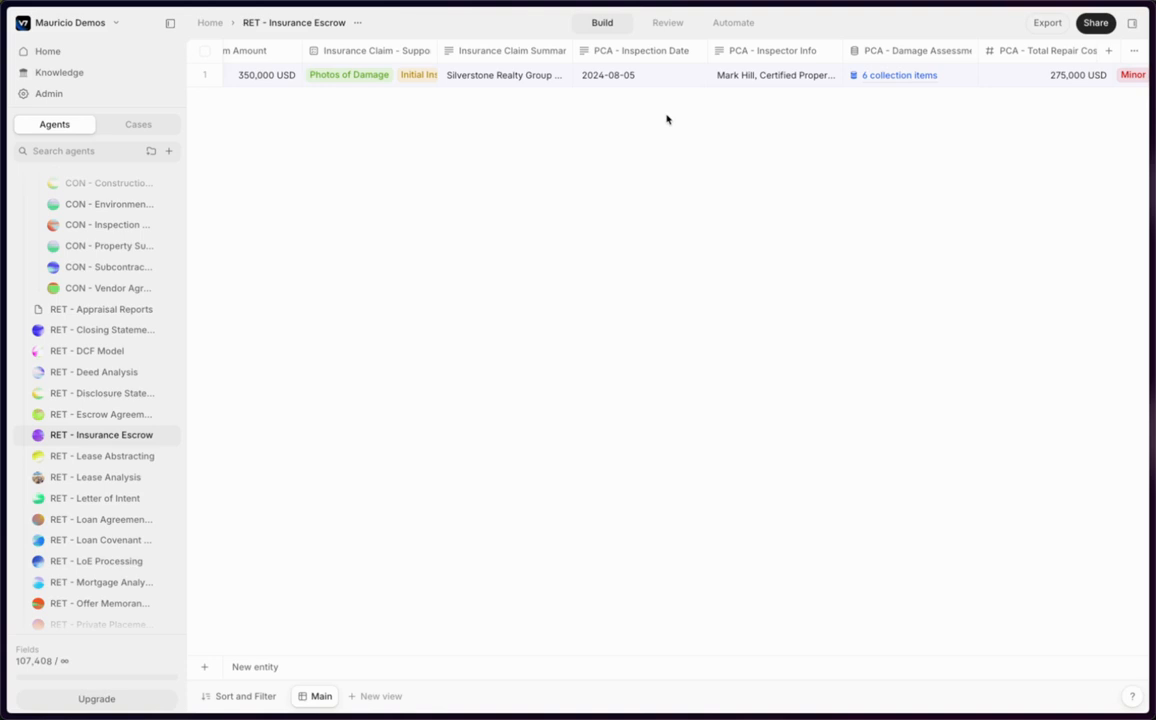
# Inspect the PCA - Inspection Date property's prompt and the document type filter on its Document Bundle input.
pyautogui.click(636, 52)
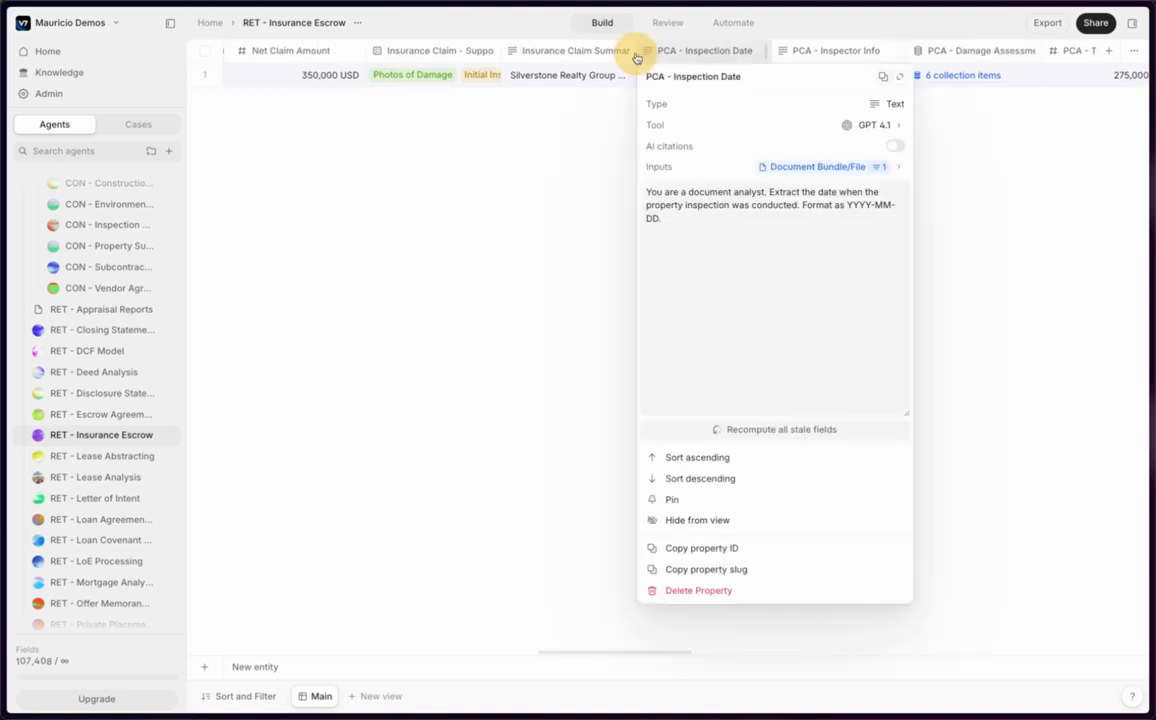
pyautogui.click(764, 167)
pyautogui.click(1100, 189)
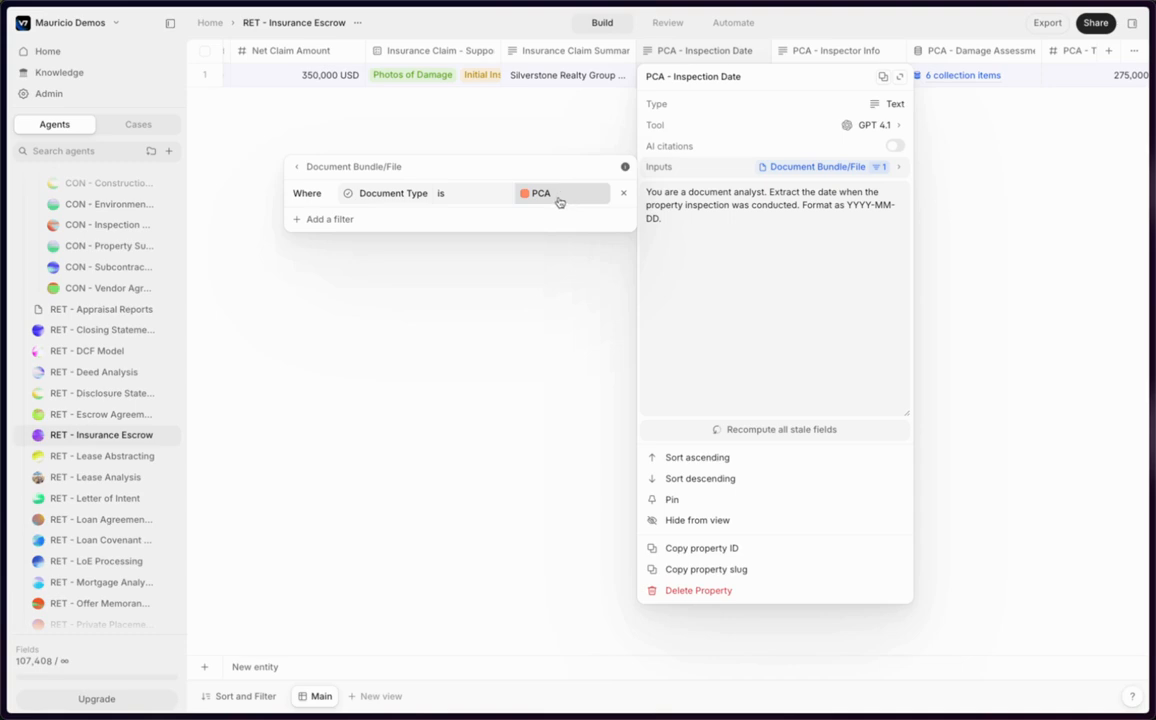
# Inspect the Insurance Claim Damage Details property and the document type options available in its input filter.
pyautogui.click(268, 52)
pyautogui.click(268, 52)
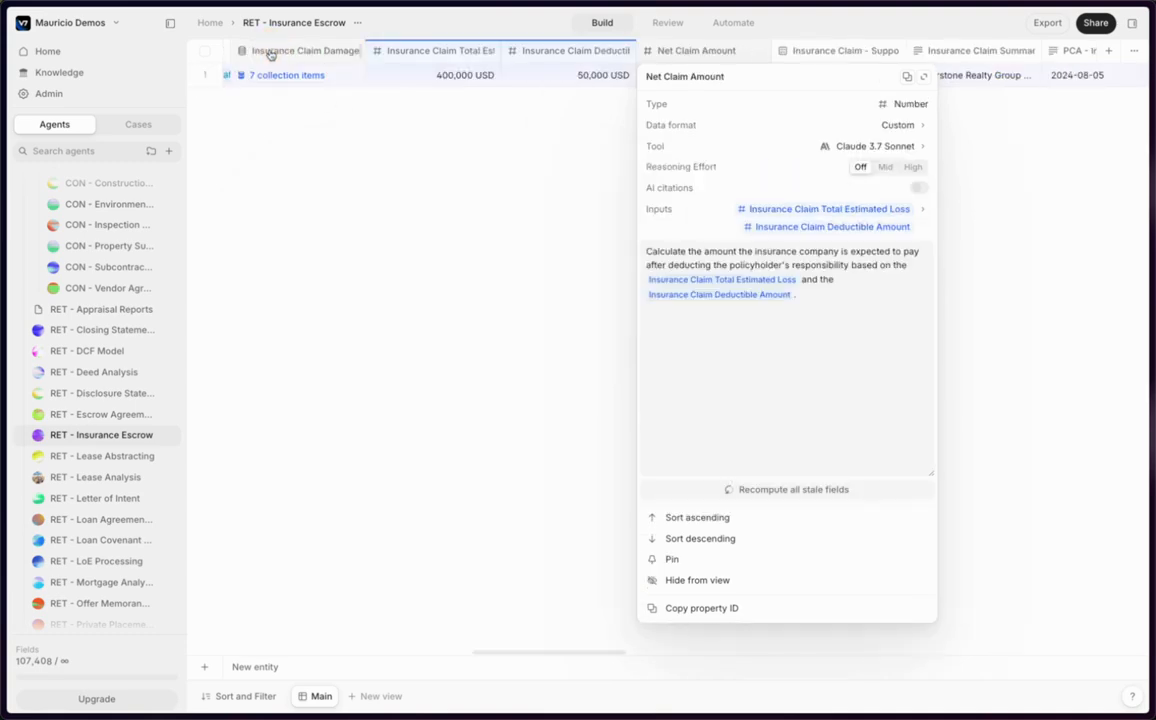
pyautogui.click(285, 57)
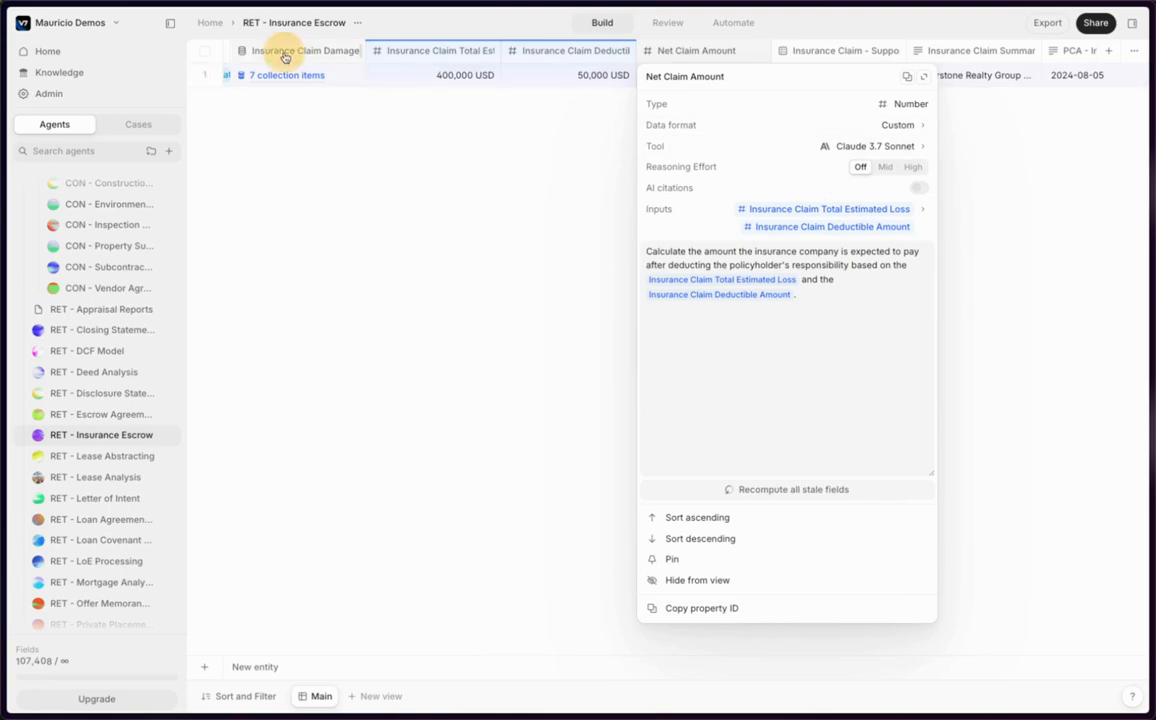
pyautogui.click(873, 168)
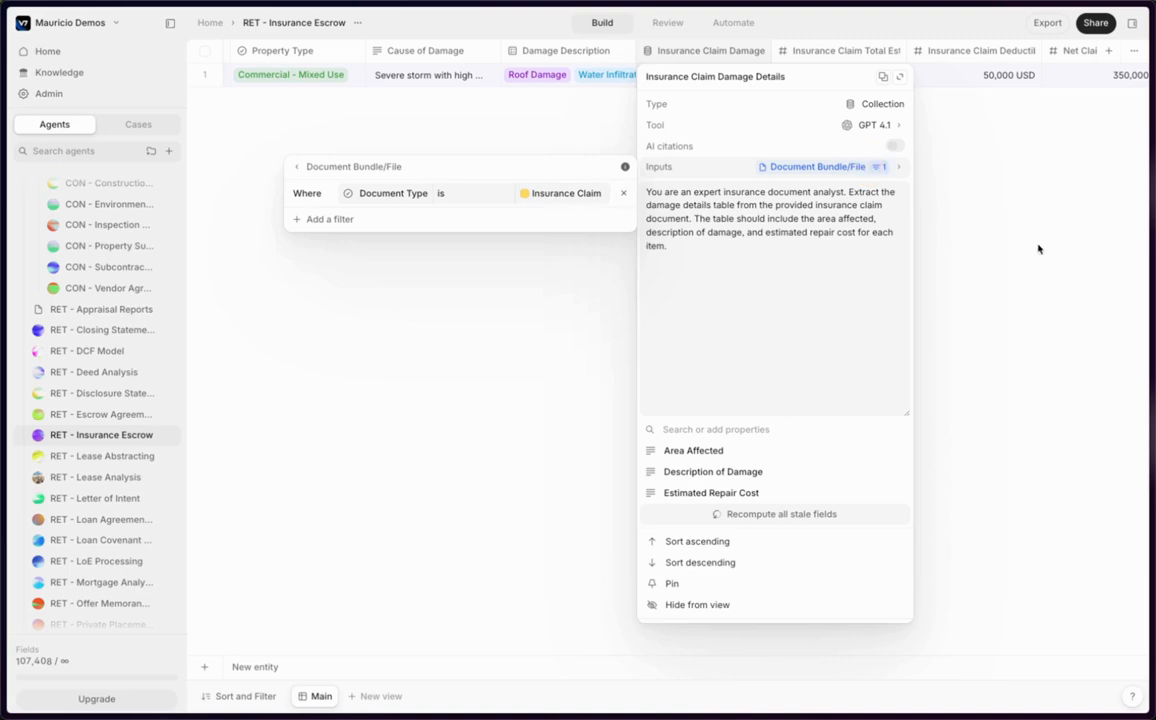
pyautogui.click(550, 196)
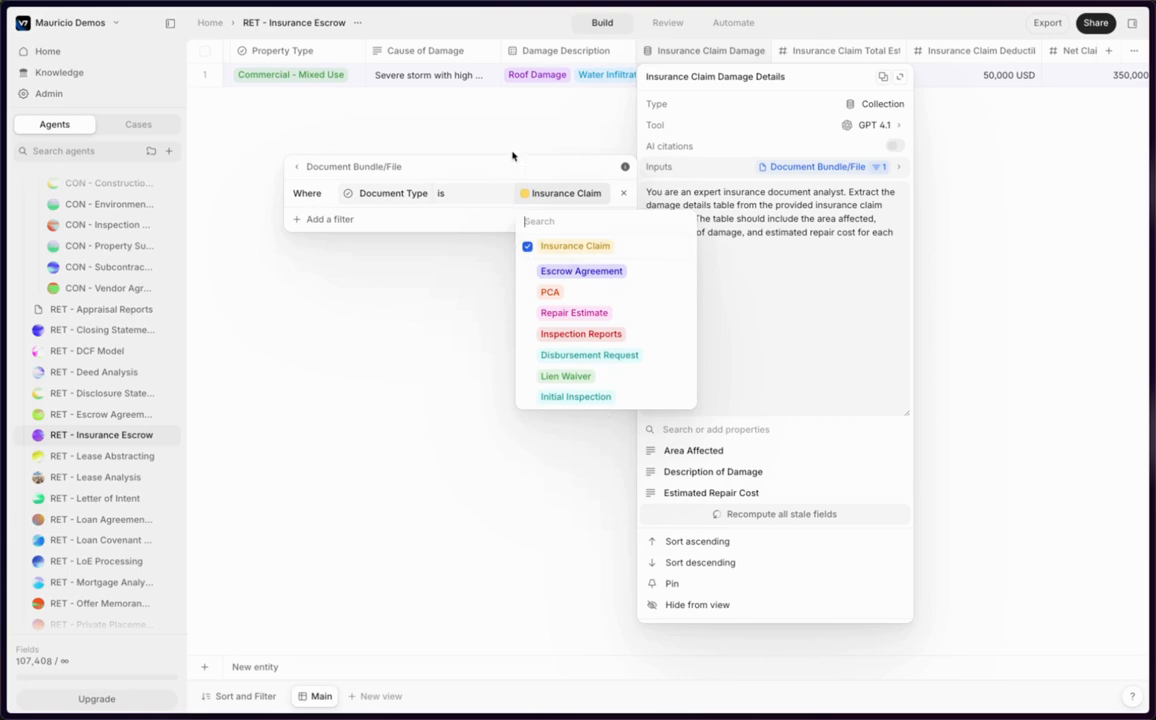
pyautogui.click(968, 301)
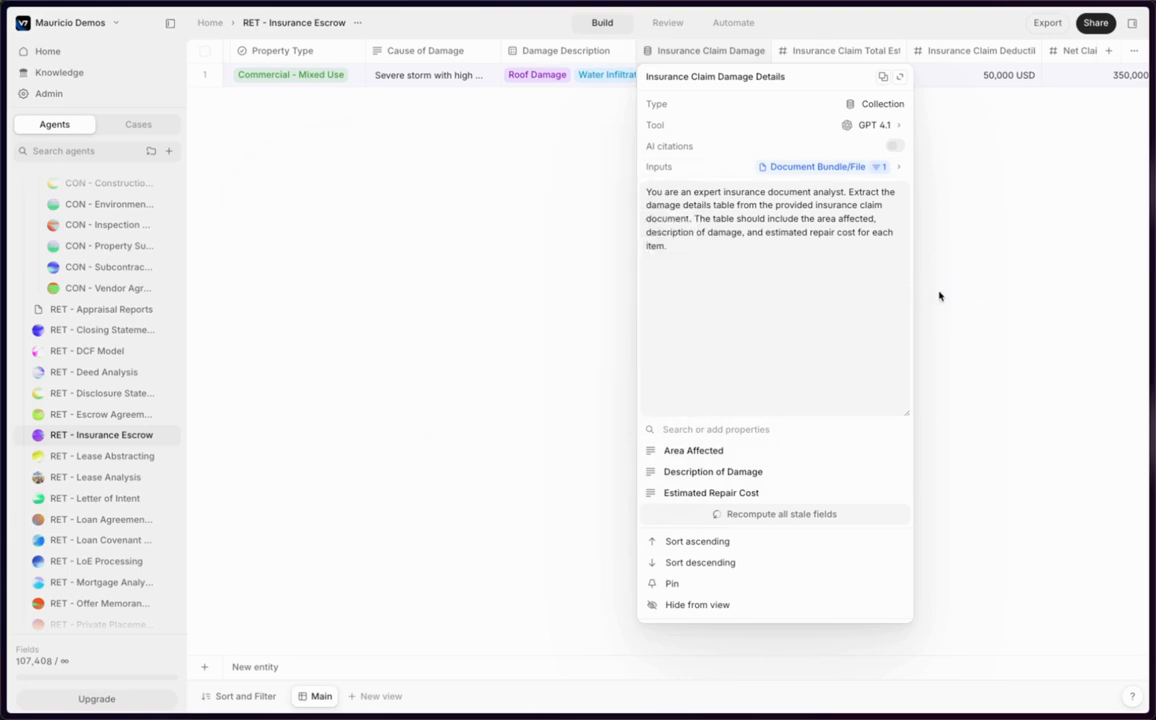
pyautogui.click(940, 296)
# Read the full Escrow Summary and Disbursement Summary texts for the insurance claim record.
pyautogui.hscroll(2, 910, 294)
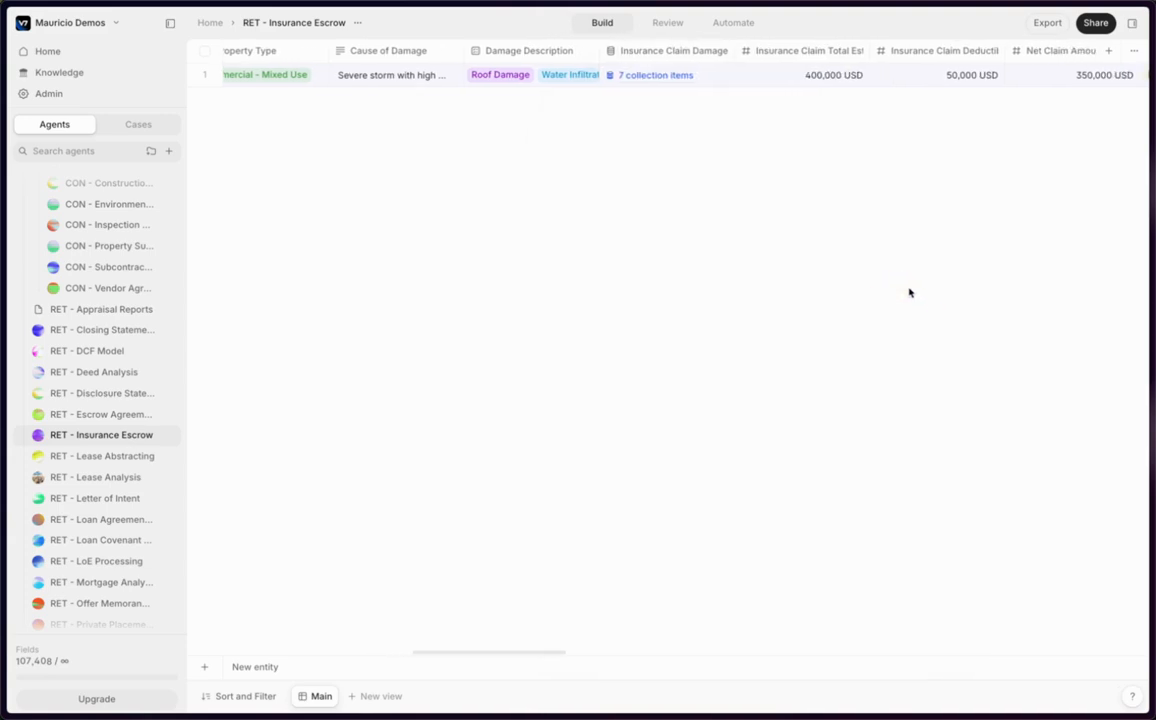
pyautogui.hscroll(3, 910, 292)
pyautogui.hscroll(15, 910, 292)
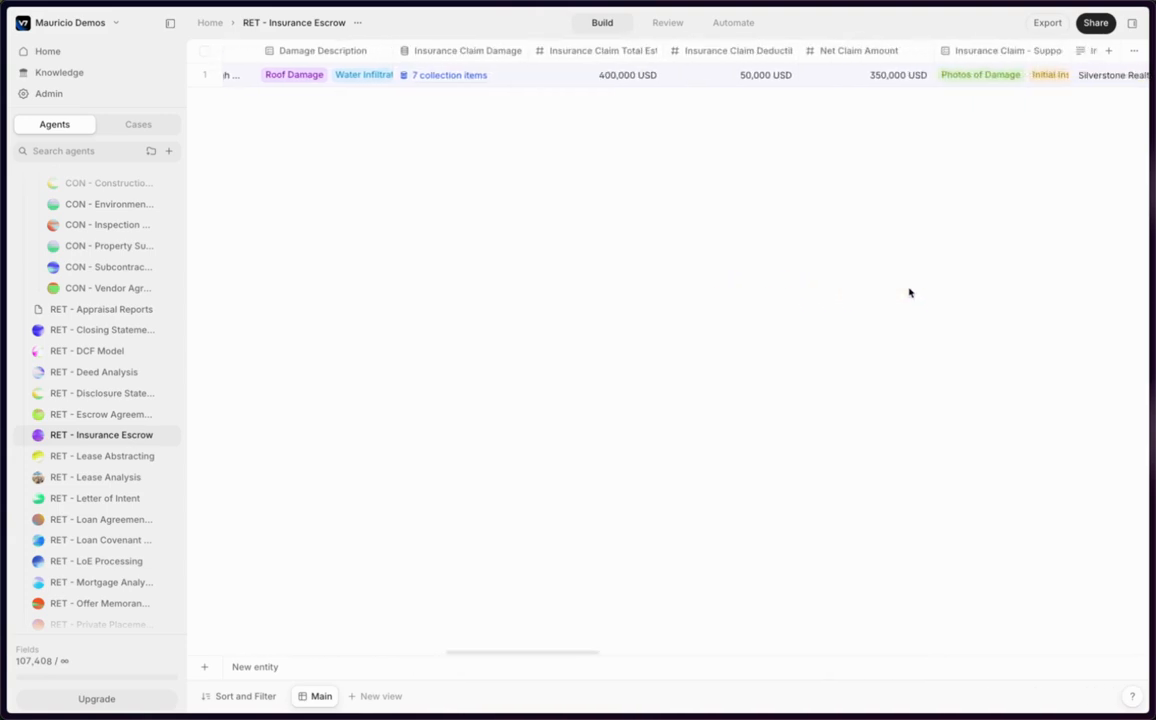
pyautogui.hscroll(20, 910, 292)
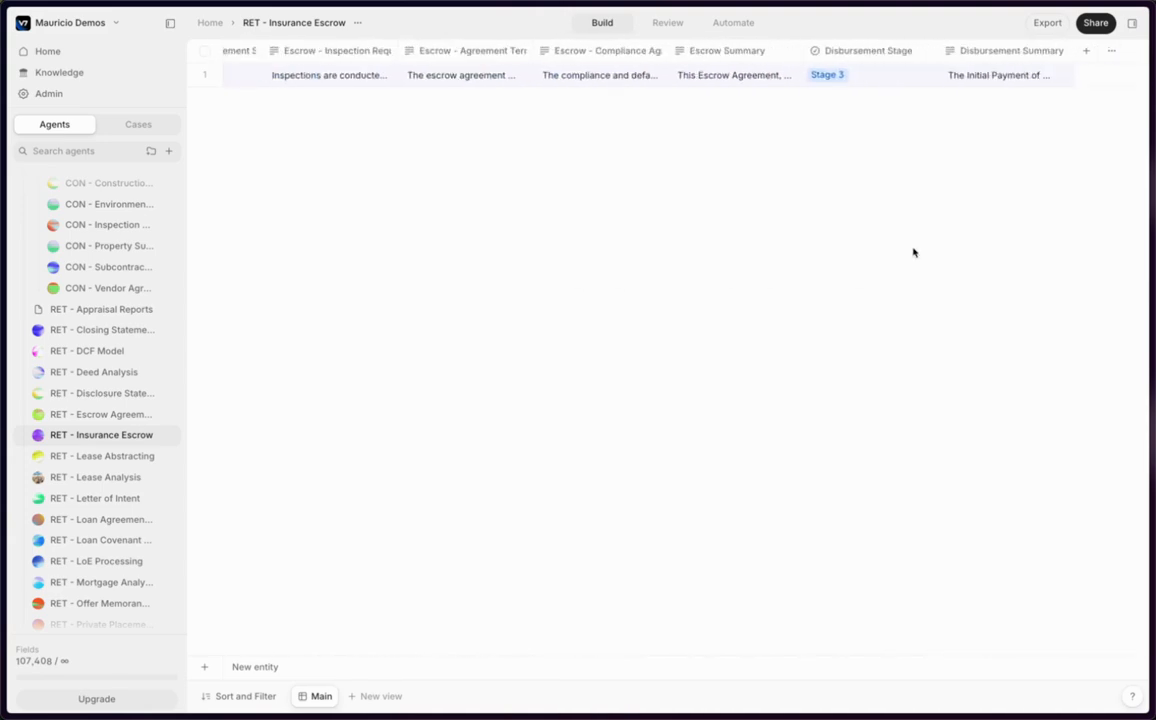
pyautogui.click(727, 72)
pyautogui.click(800, 204)
pyautogui.click(955, 74)
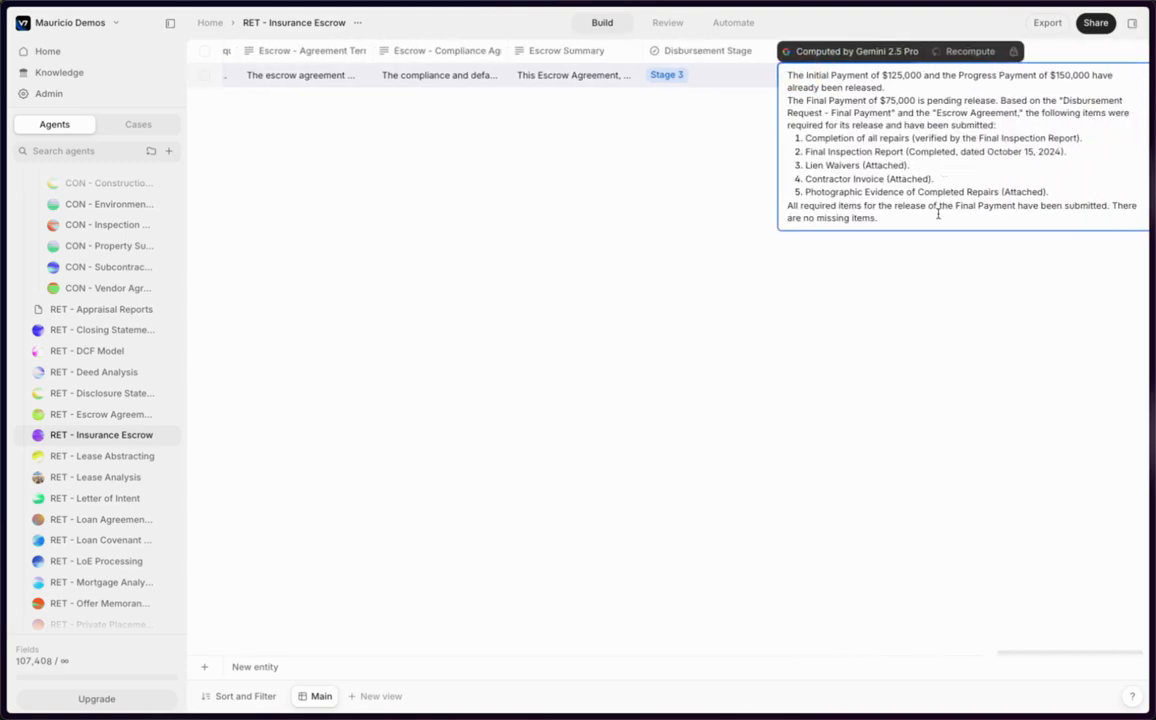
pyautogui.click(868, 271)
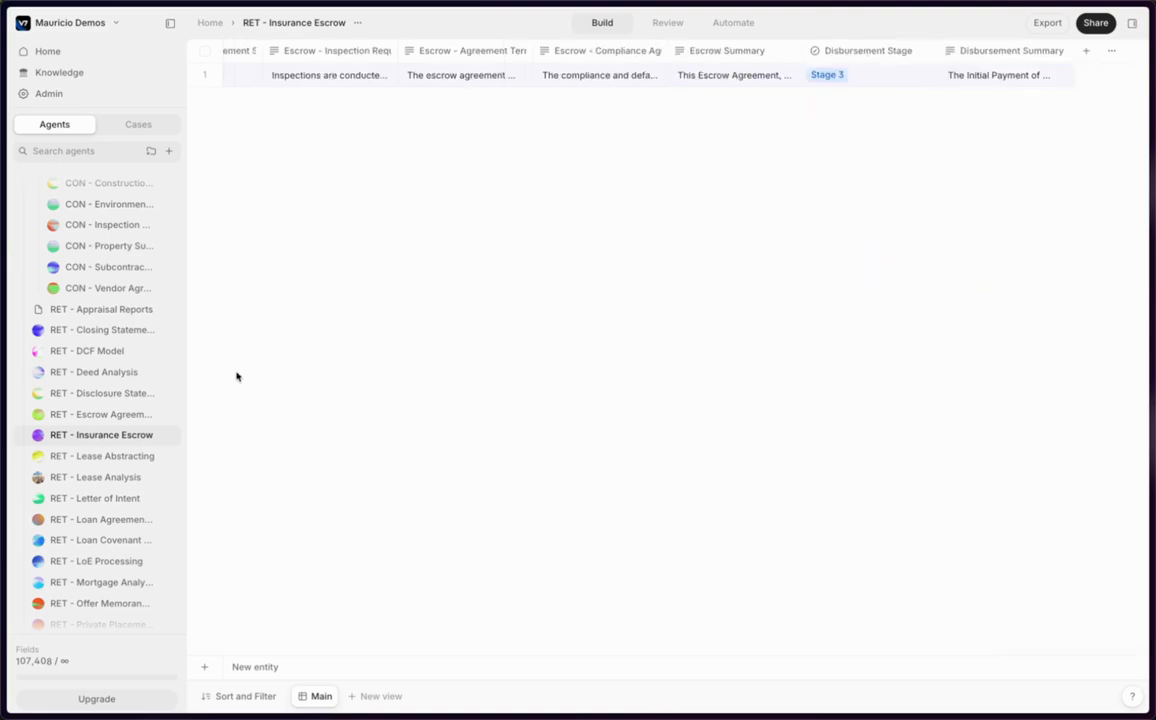
# Open the CON - Bid Comparisons agent and its bids bundle for the Commerce Fitting project.
pyautogui.scroll(2, 121, 352)
pyautogui.click(111, 262)
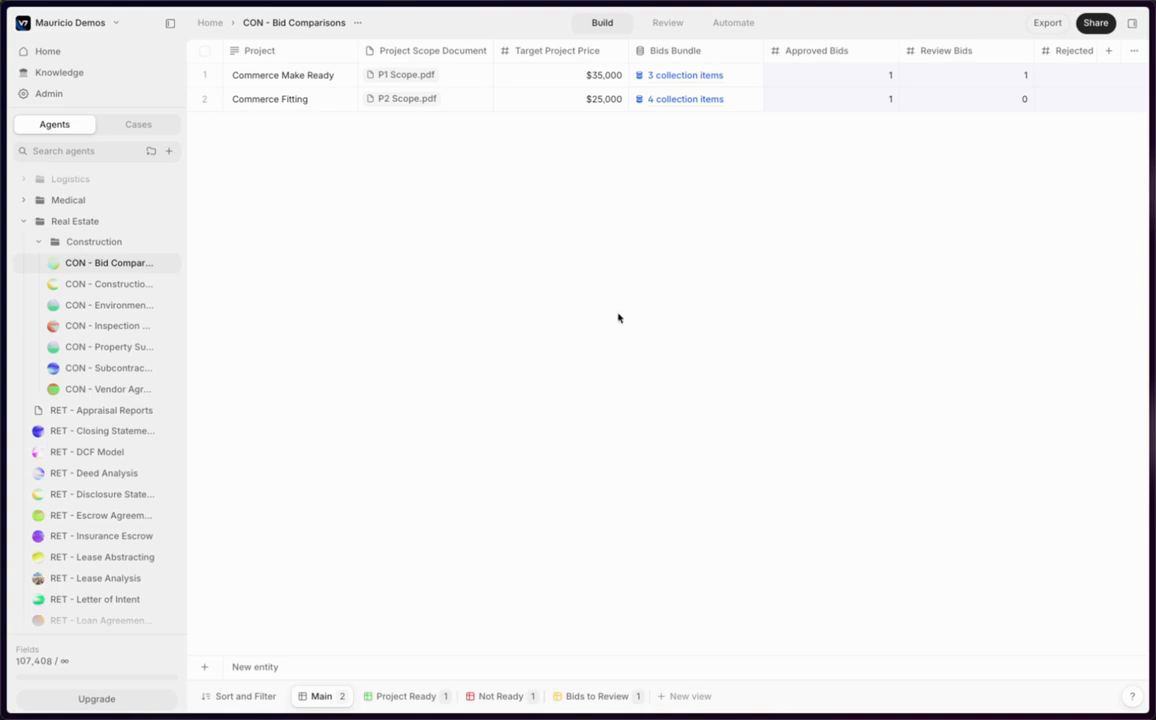
pyautogui.click(683, 100)
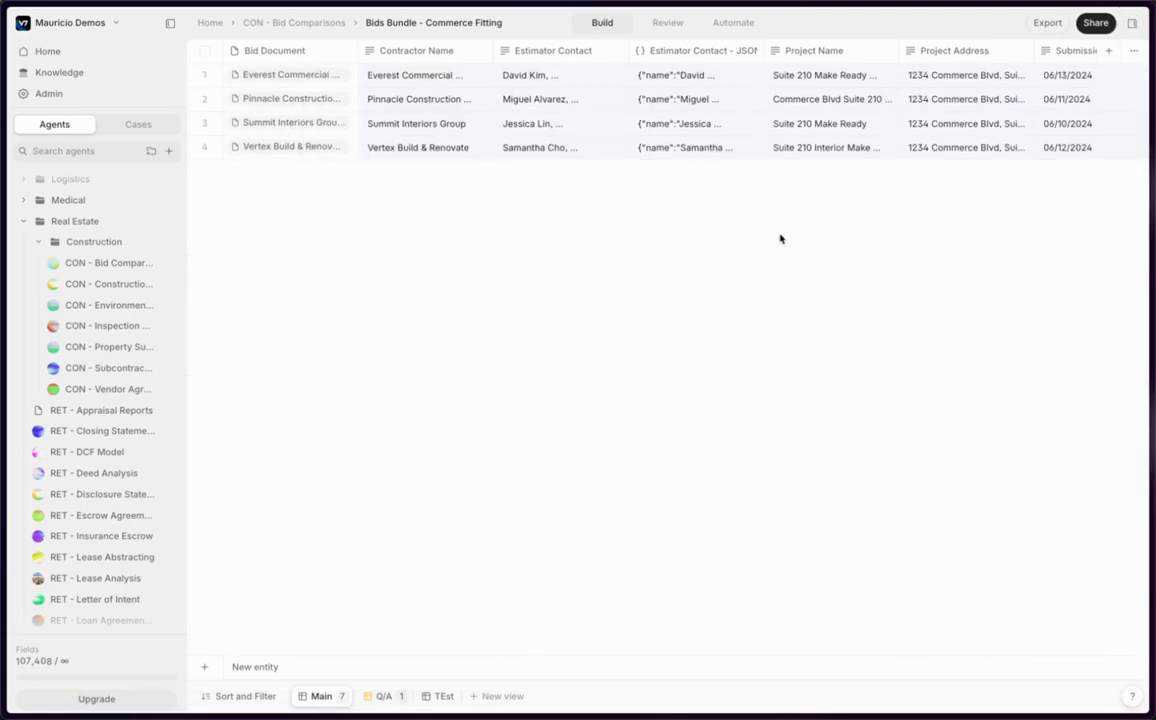
# Review the Commerce Fitting bids from contractor details through costs, scope compliance, price target and validation.
pyautogui.hscroll(5, 869, 317)
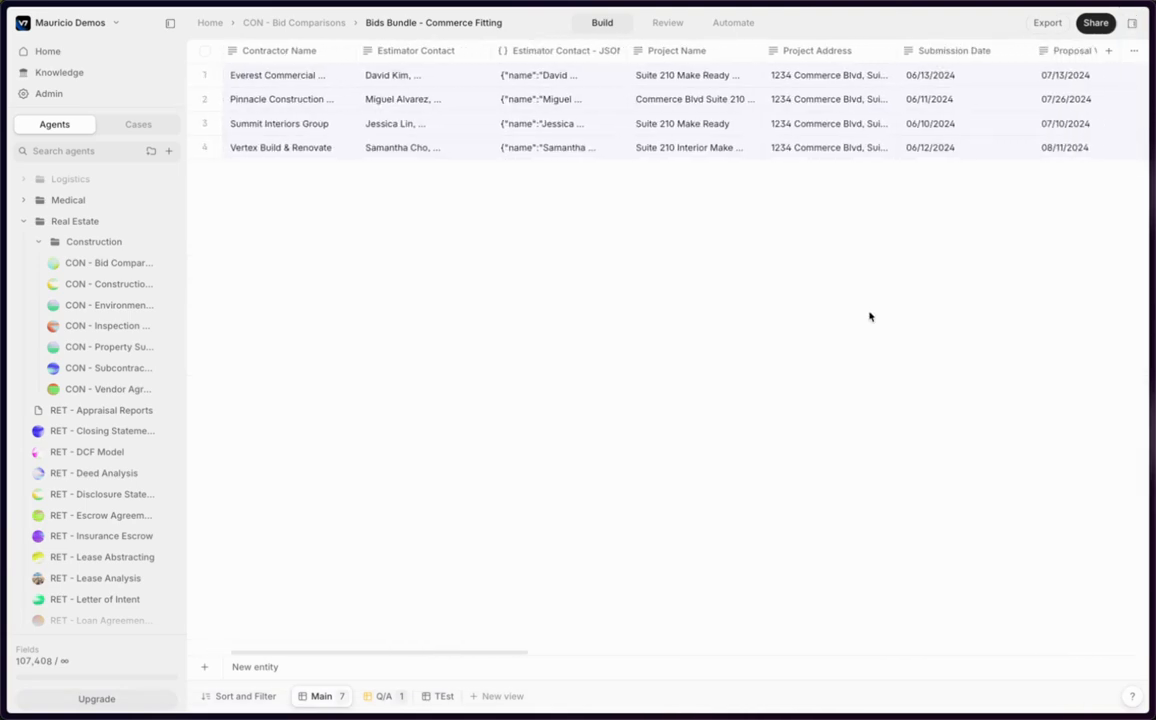
pyautogui.hscroll(6, 869, 317)
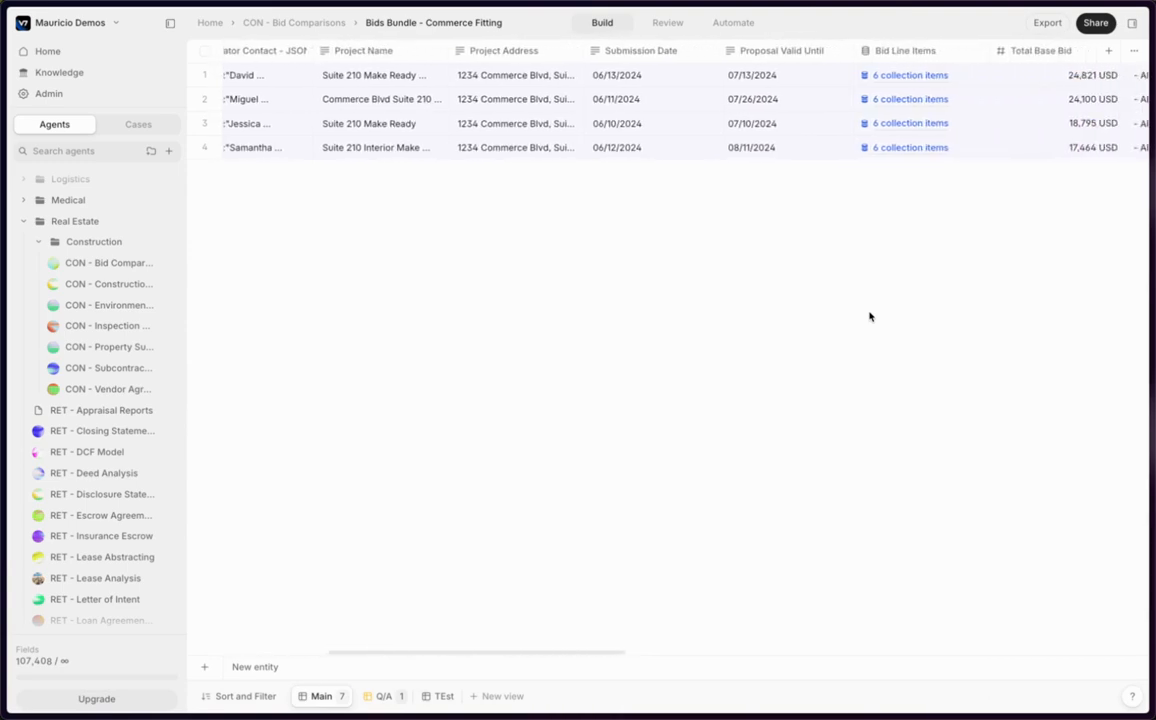
pyautogui.hscroll(6, 869, 317)
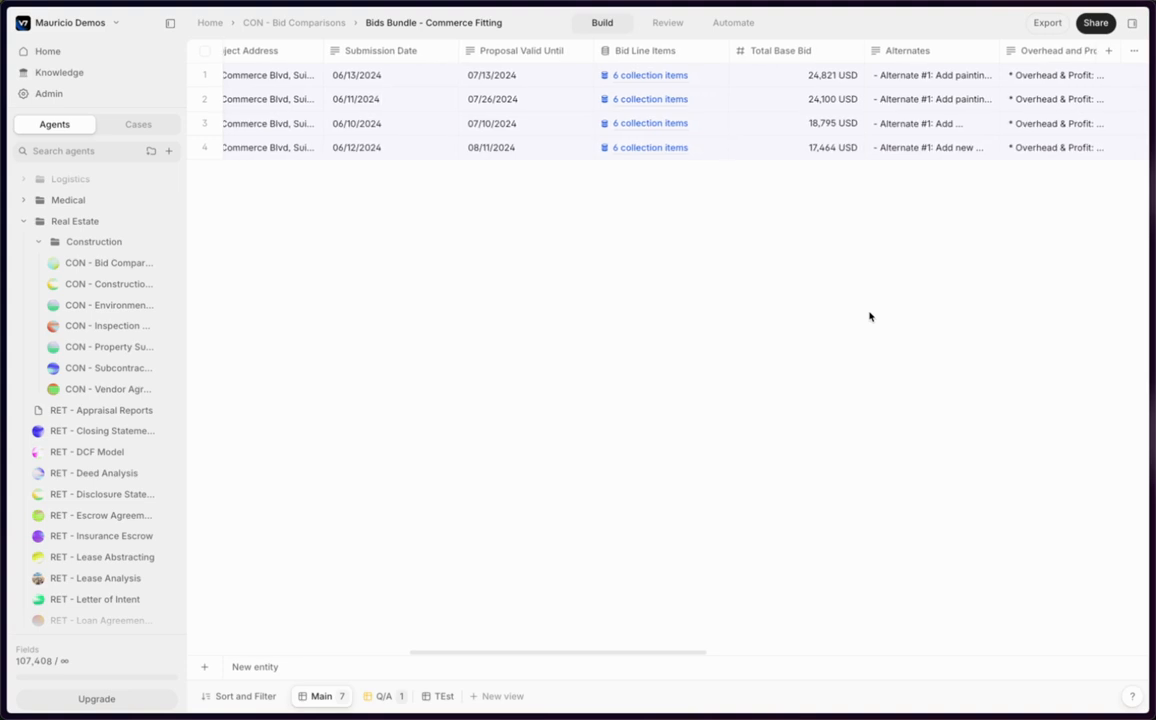
pyautogui.hscroll(10, 869, 317)
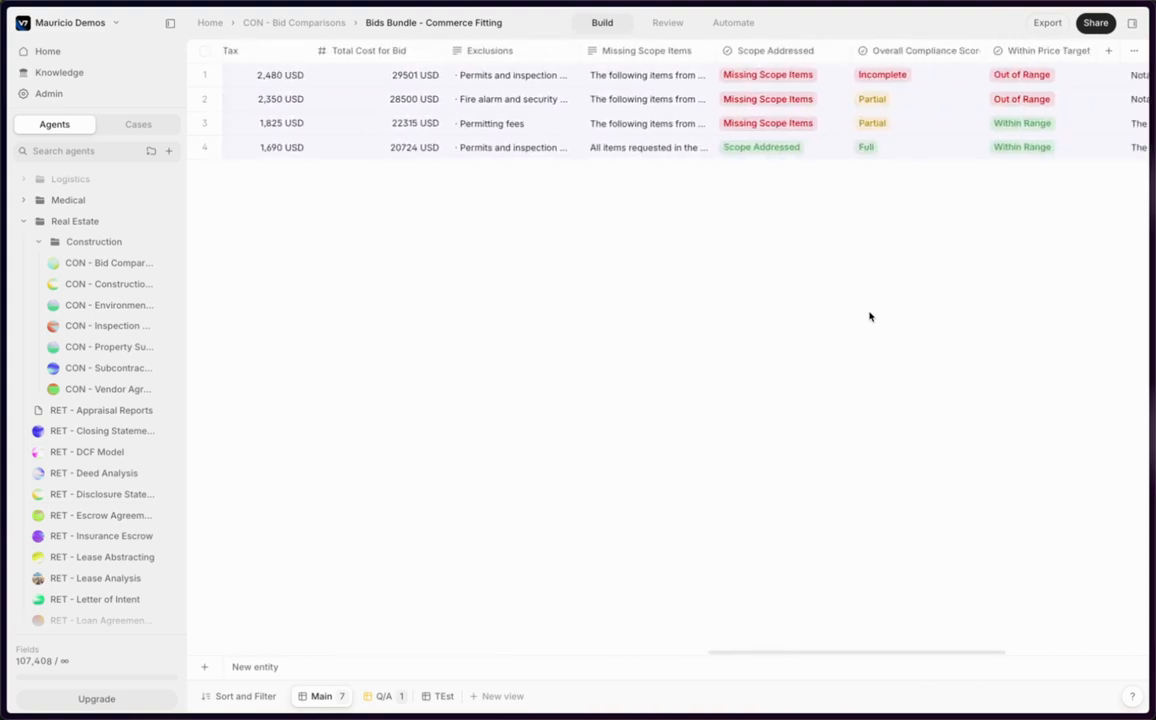
pyautogui.hscroll(3, 869, 317)
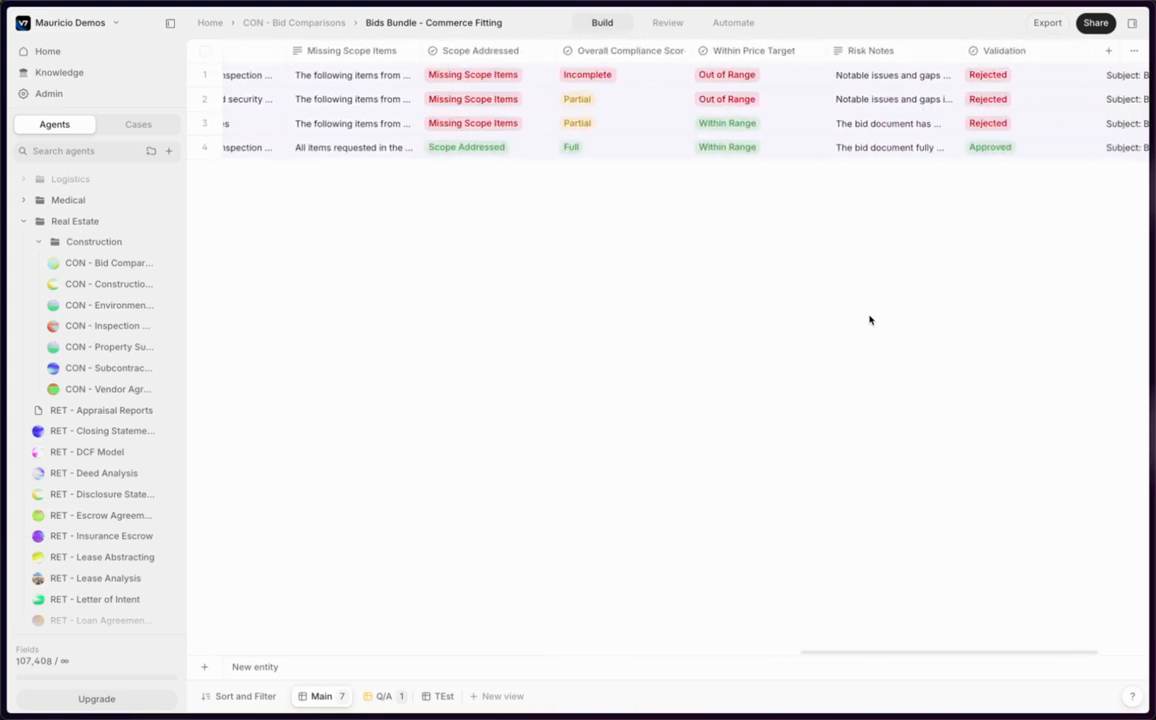
# Check the projects' target prices in the Bid Comparisons table, and read the Bid Response for Vertex Build & Renovate in the Commerce Fitting bundle.
pyautogui.click(312, 24)
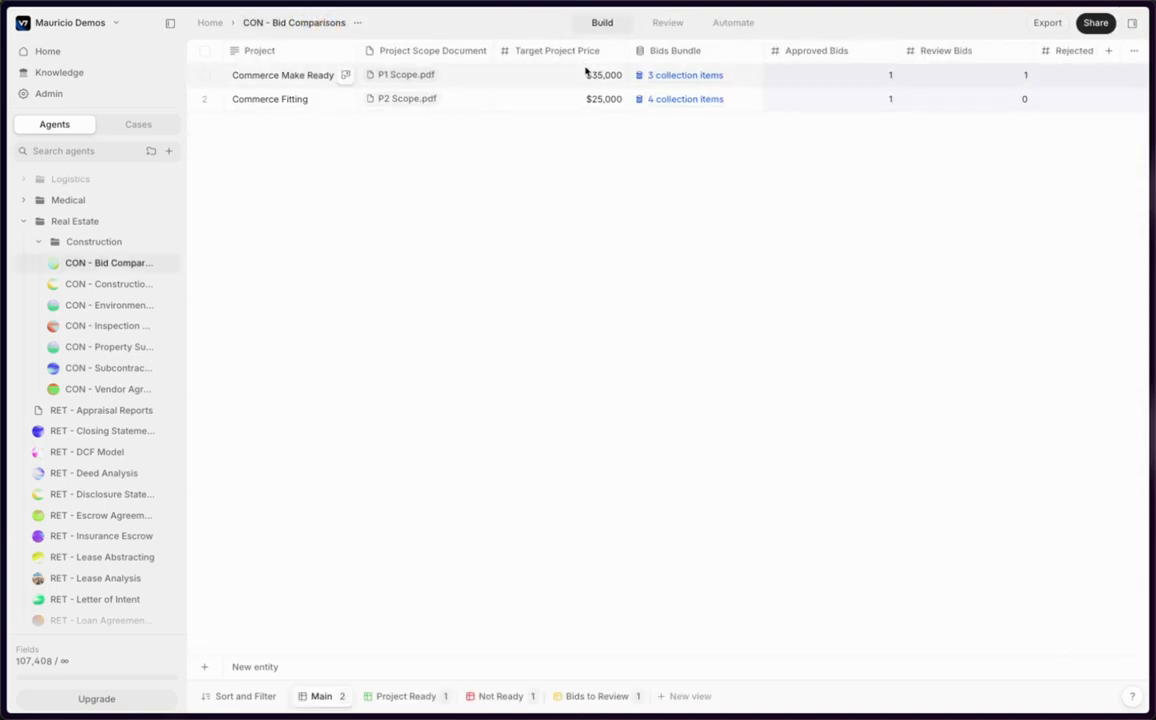
pyautogui.click(666, 98)
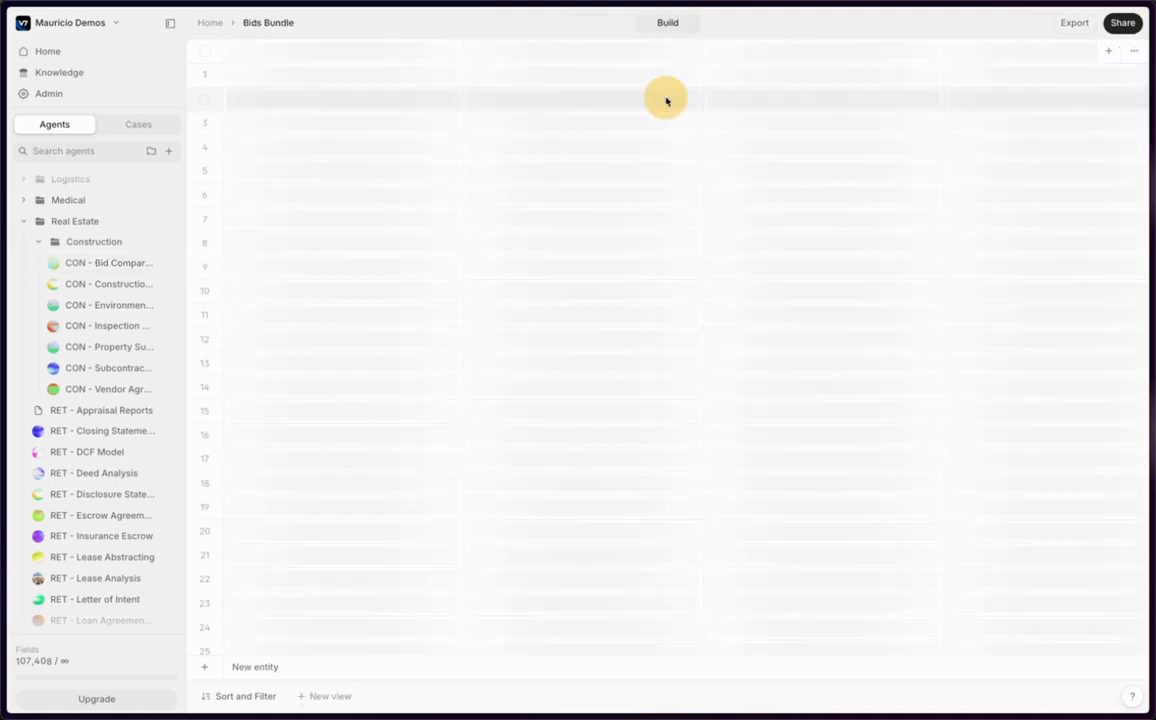
pyautogui.hscroll(10, 840, 195)
pyautogui.hscroll(10, 840, 195)
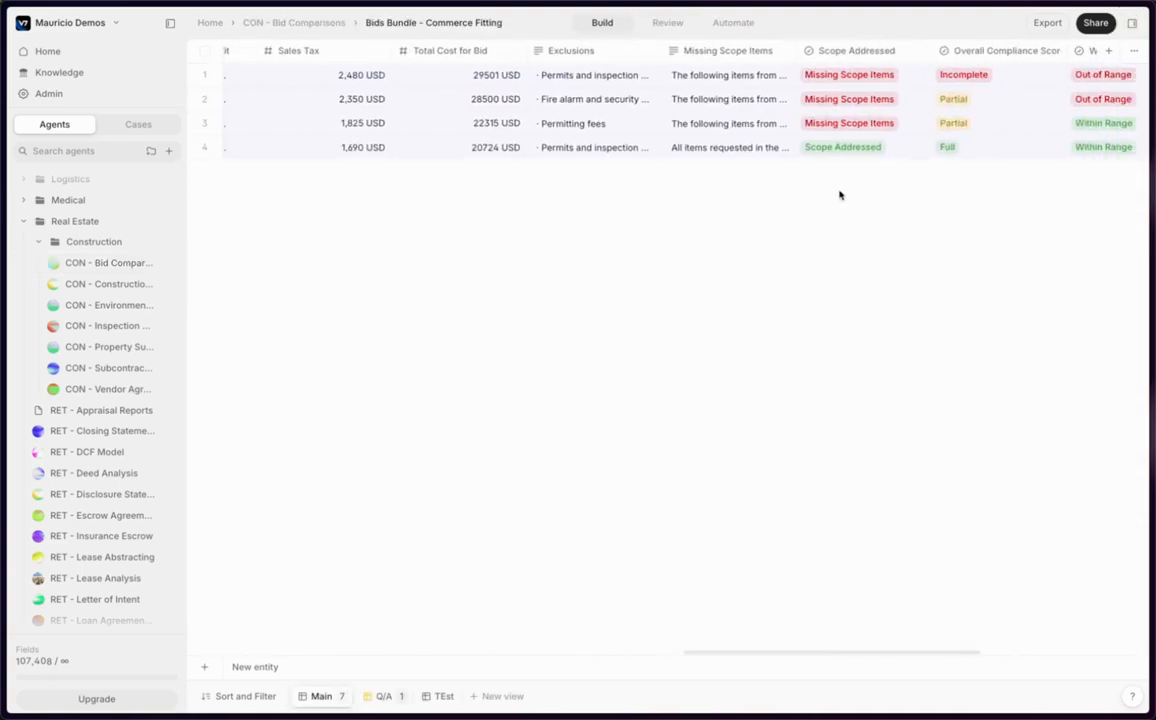
pyautogui.hscroll(5, 840, 195)
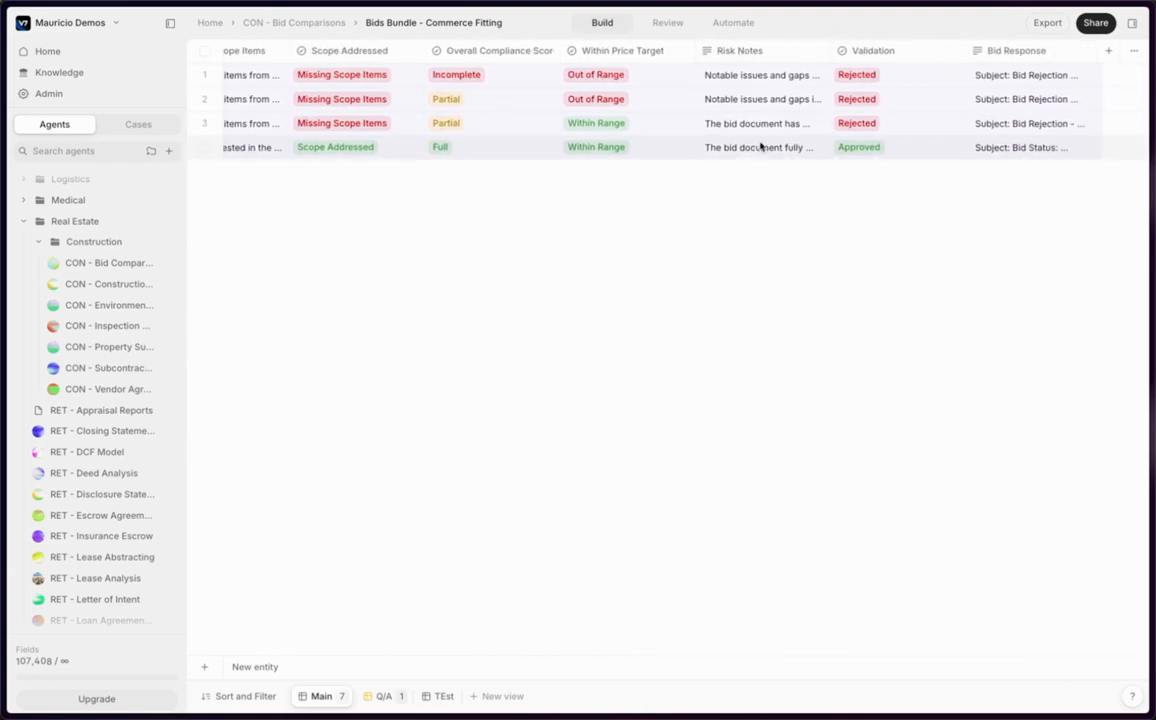
pyautogui.click(991, 147)
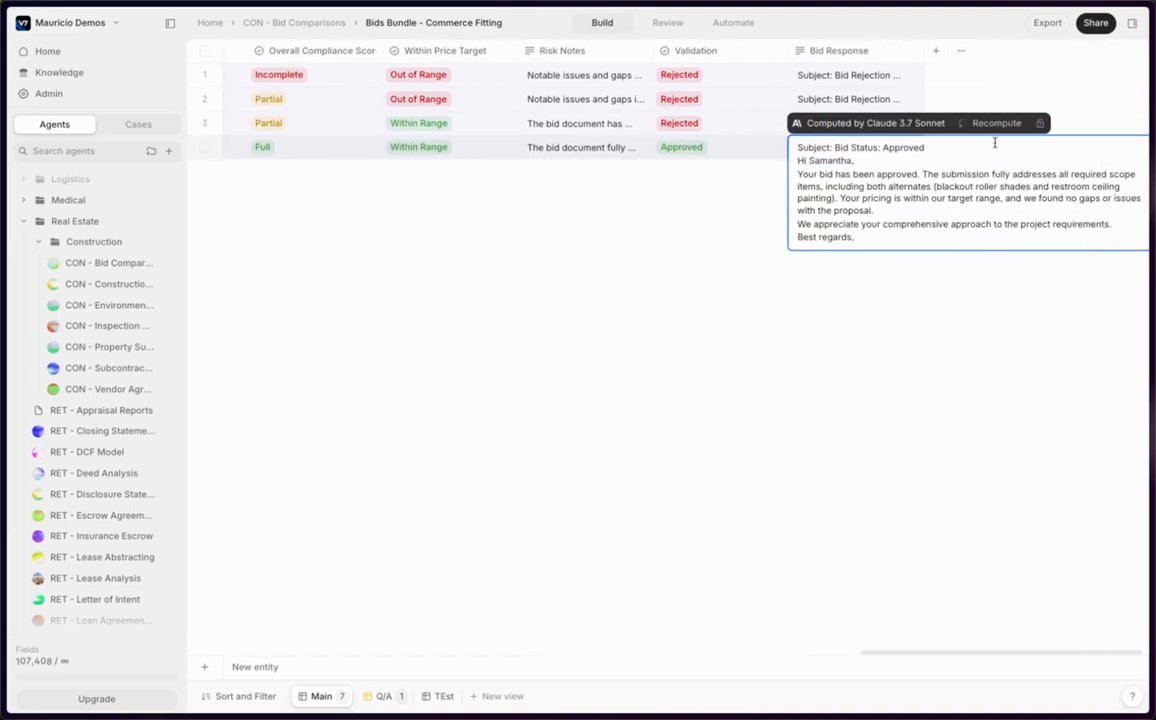
pyautogui.click(866, 305)
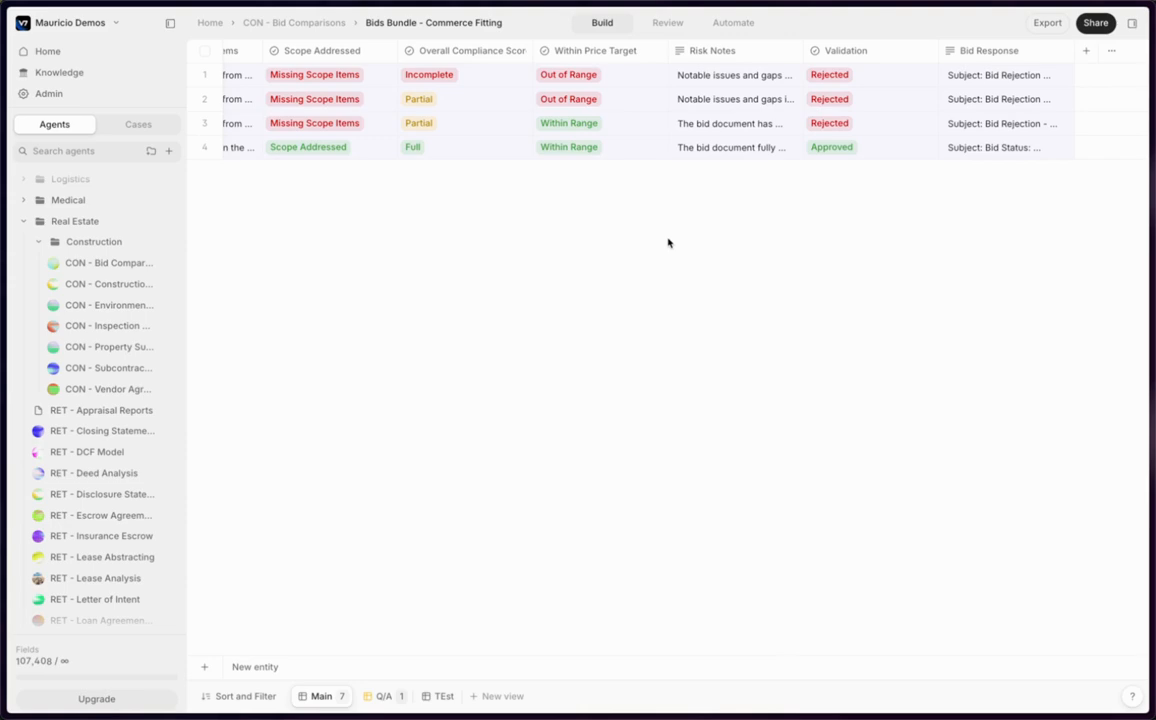
# Return to the Bid Comparisons table and review each project's bid counts, winning bid and bidder, and project readiness.
pyautogui.hscroll(-15, 584, 236)
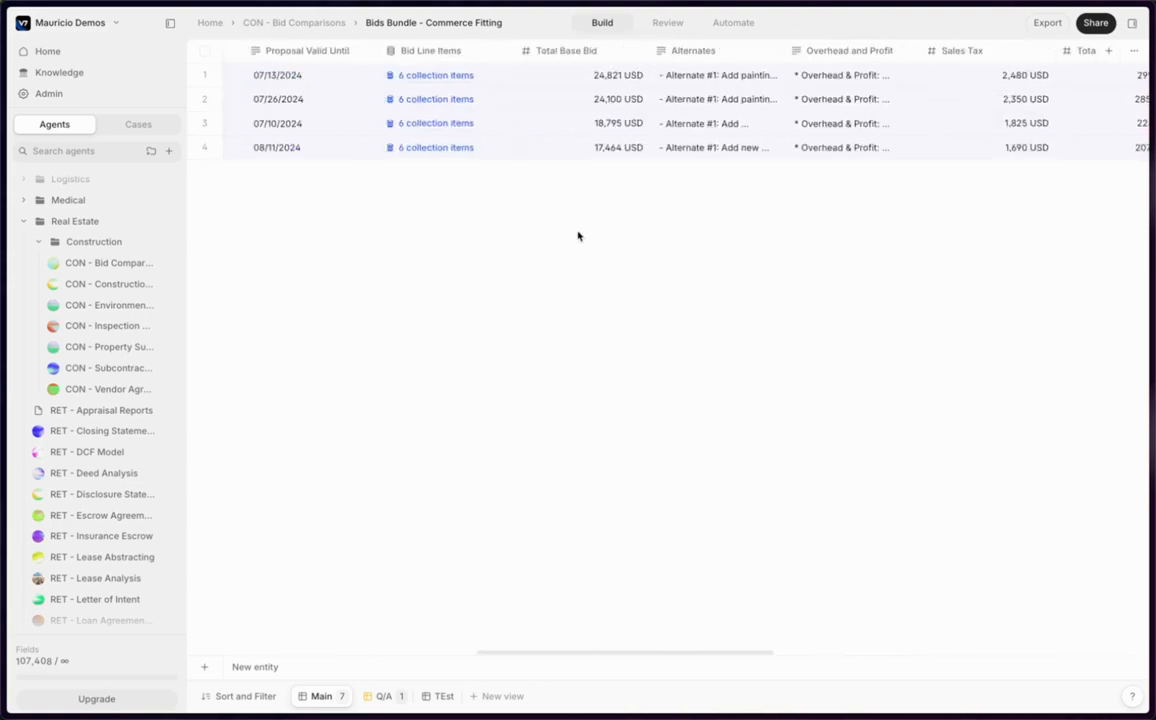
pyautogui.click(268, 26)
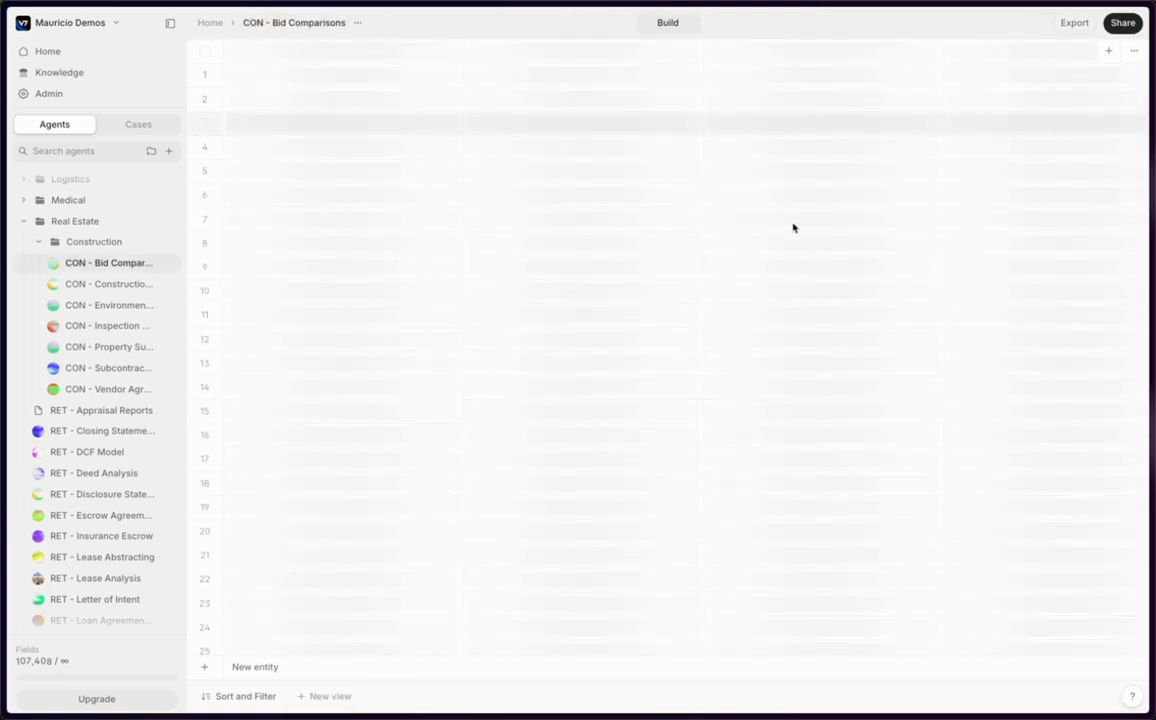
pyautogui.hscroll(3, 792, 227)
pyautogui.hscroll(5, 792, 227)
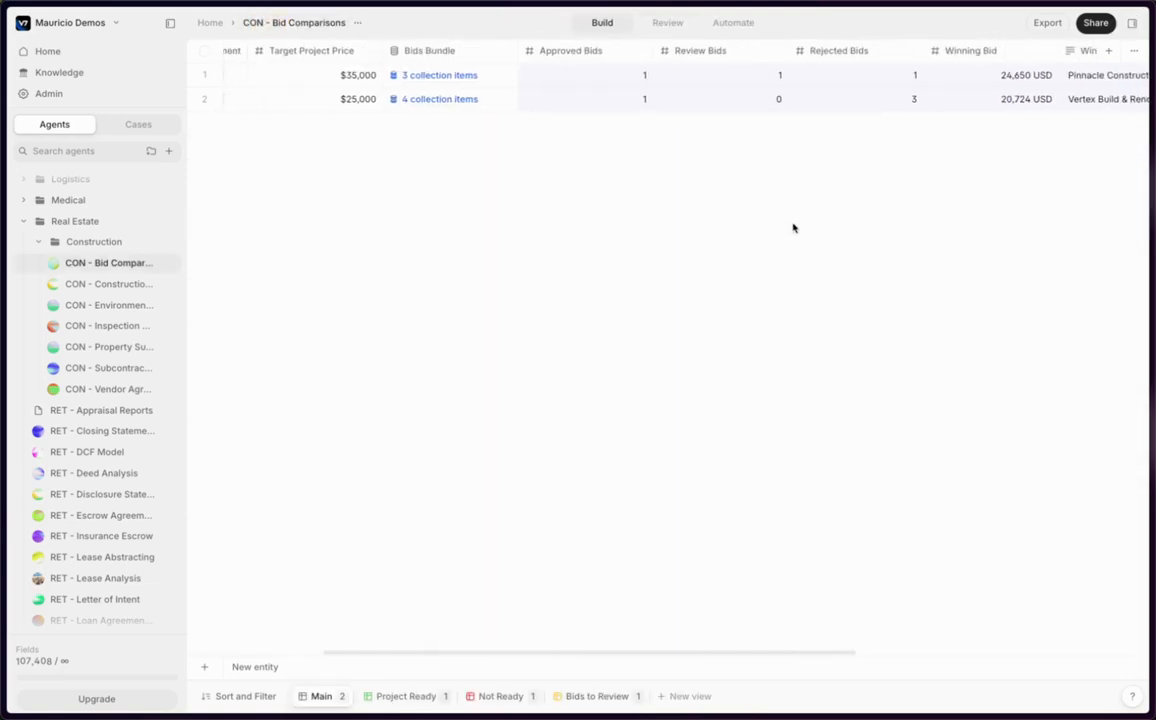
pyautogui.hscroll(2, 793, 228)
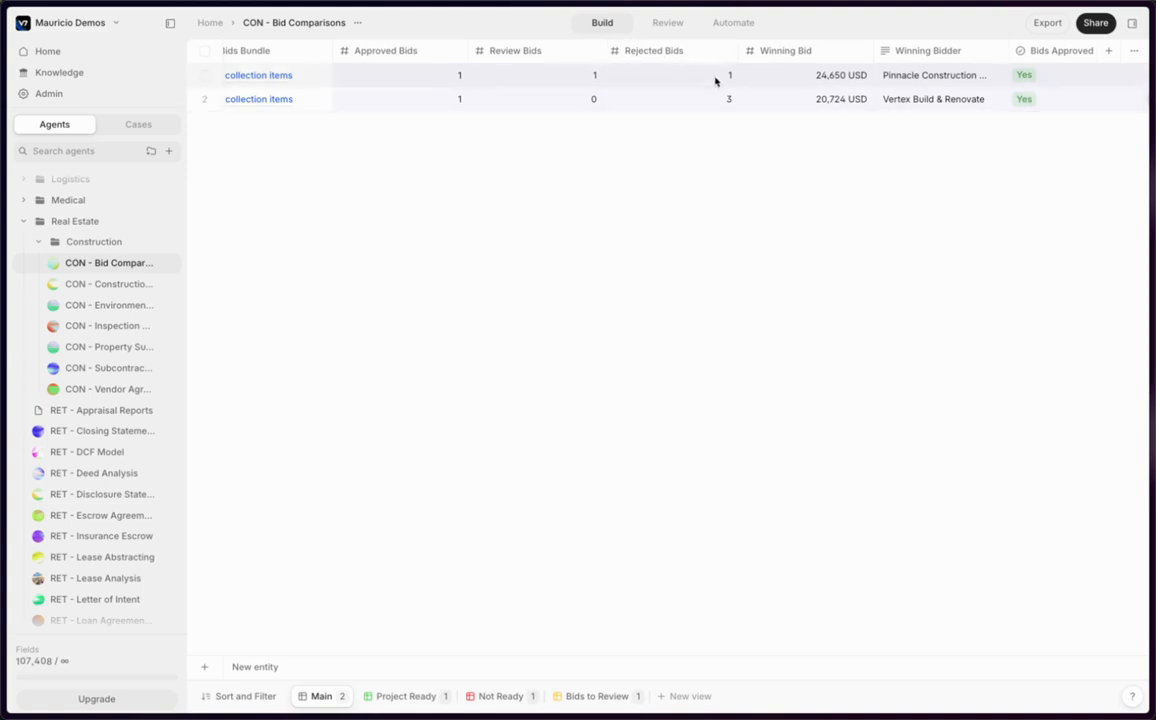
pyautogui.hscroll(5, 852, 224)
pyautogui.hscroll(5, 852, 224)
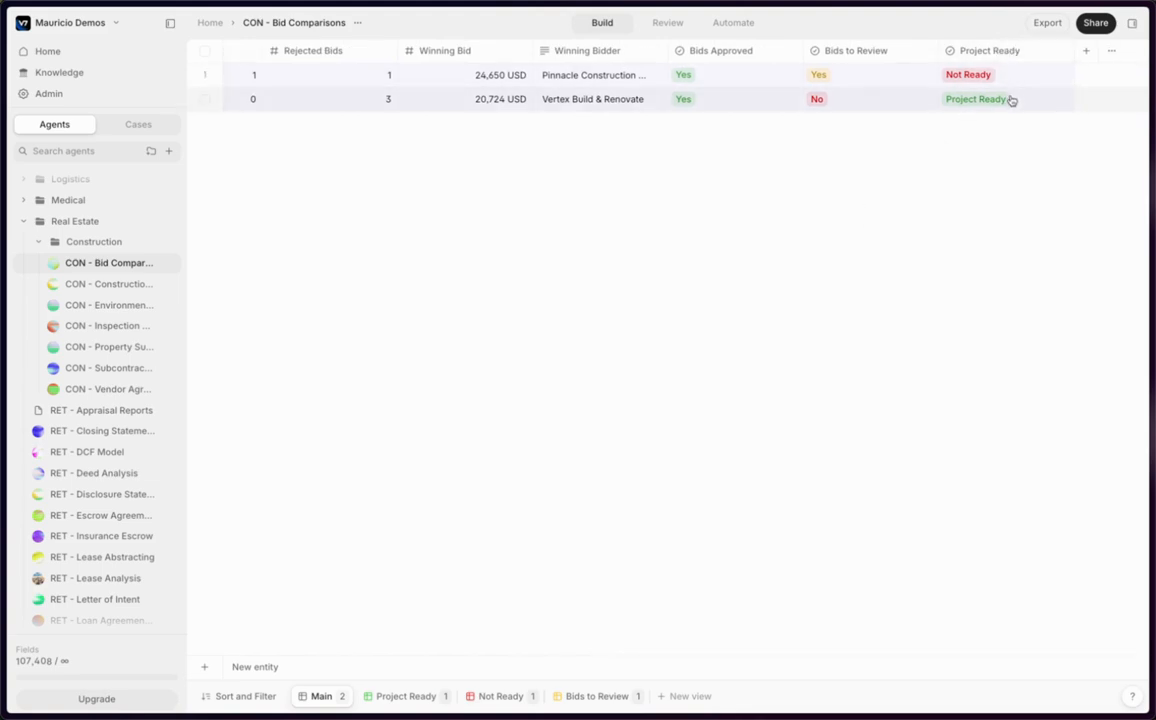
pyautogui.click(875, 331)
# Go to the home page and collapse the Real Estate folder in the agents list.
pyautogui.click(85, 53)
pyautogui.scroll(-1, 60, 226)
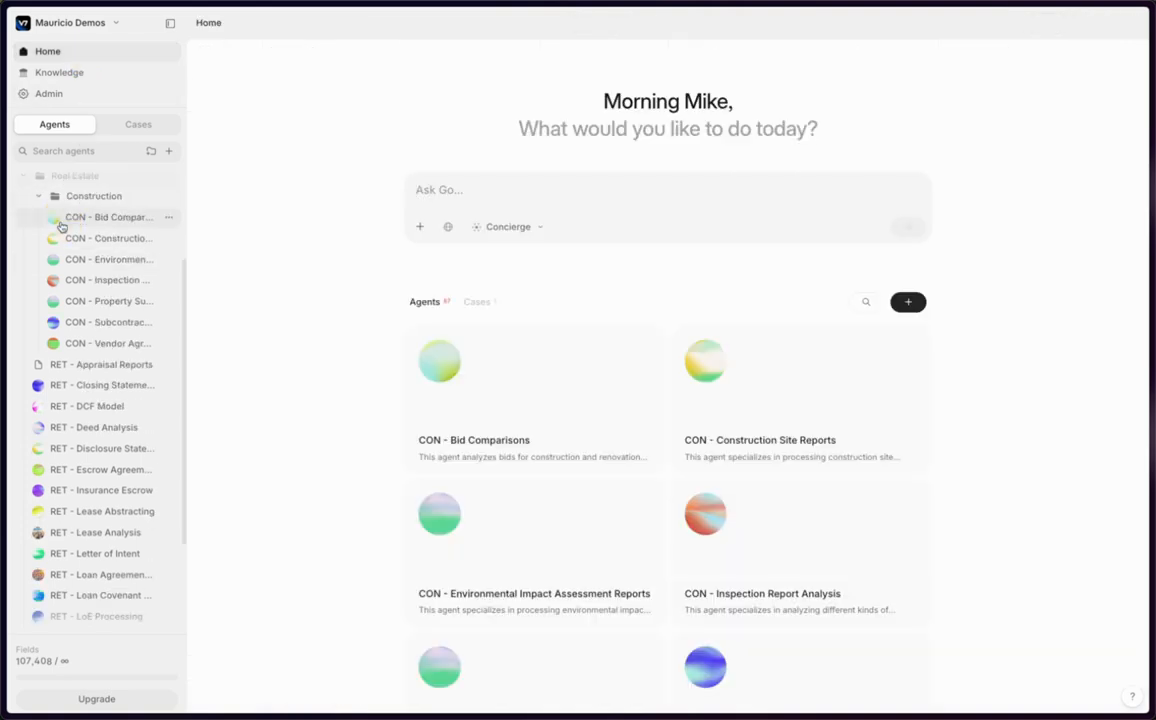
pyautogui.click(64, 178)
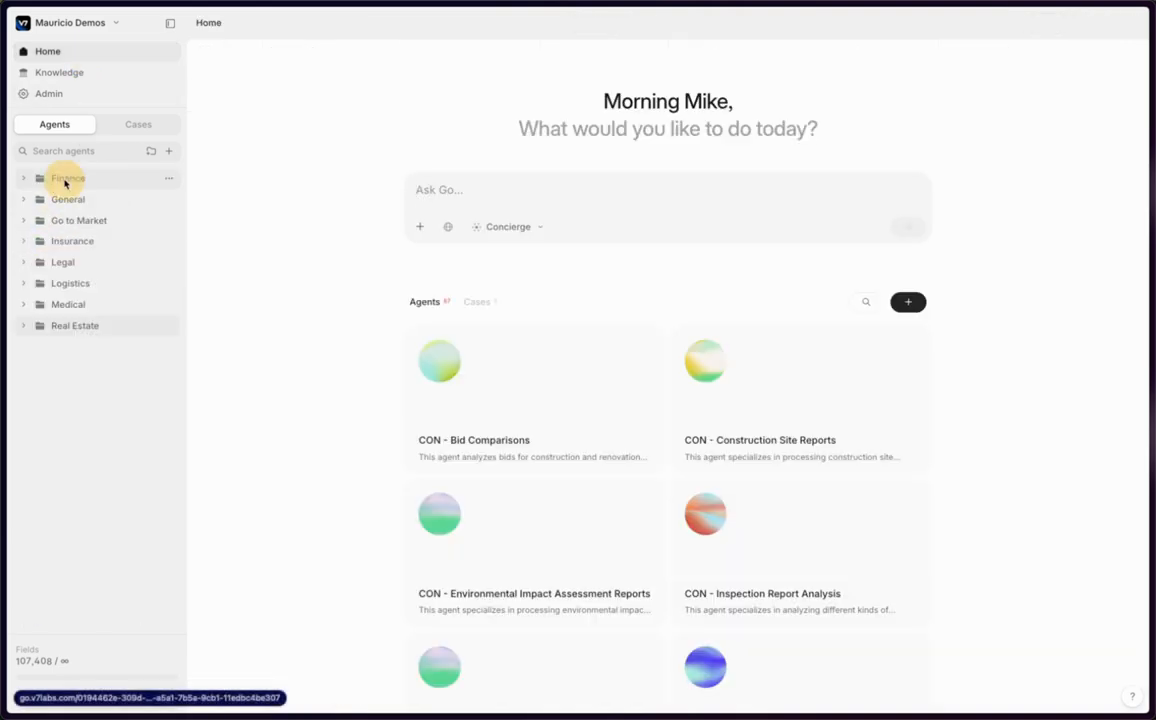
# Create a new agent from scratch named "Collection Test" with the description "TBC".
pyautogui.click(170, 153)
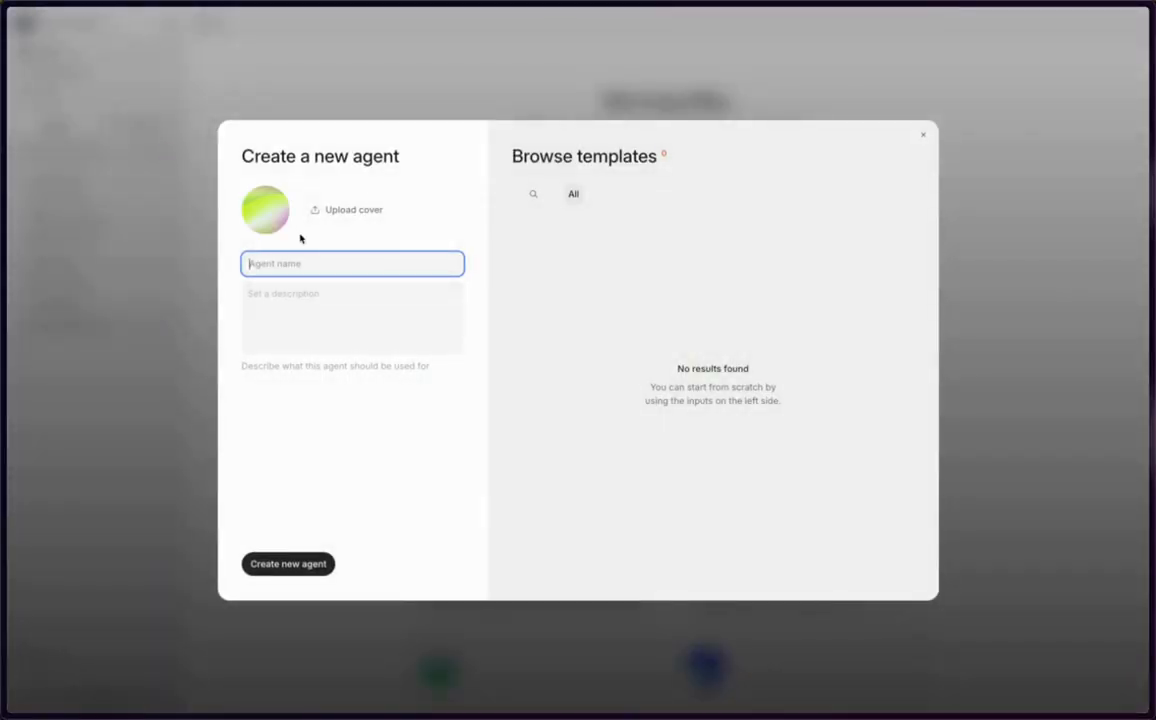
pyautogui.write('Collection Te')
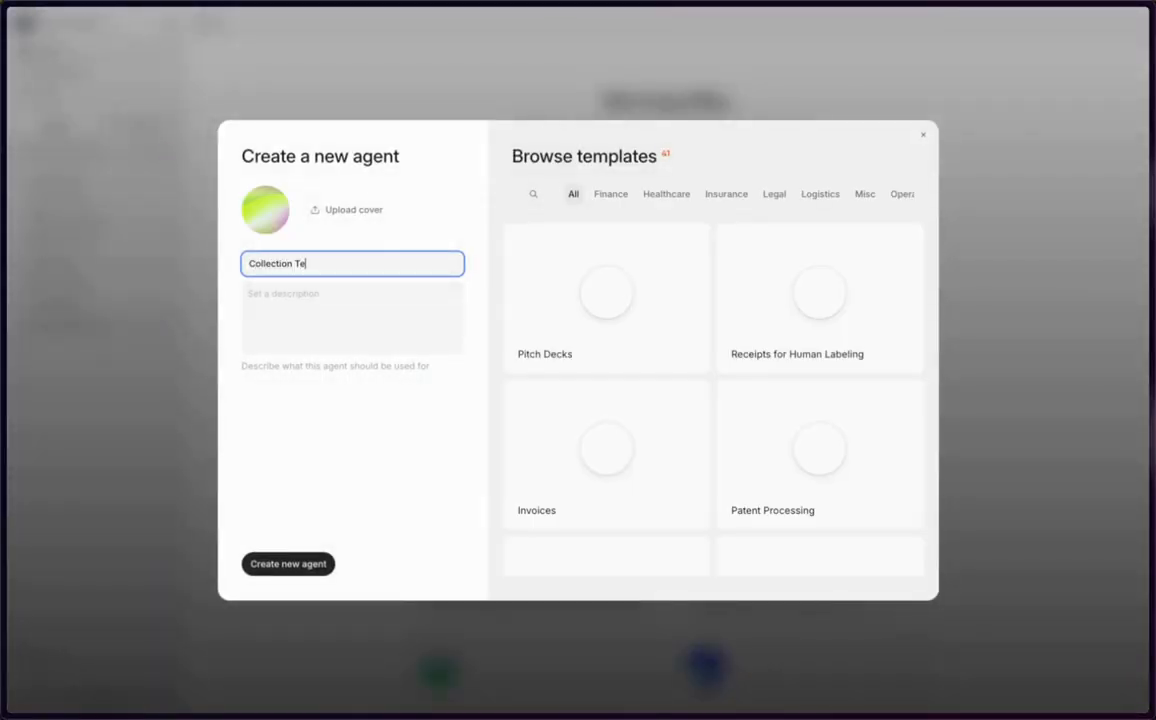
pyautogui.write('st')
pyautogui.press('Tab')
pyautogui.write('Th')
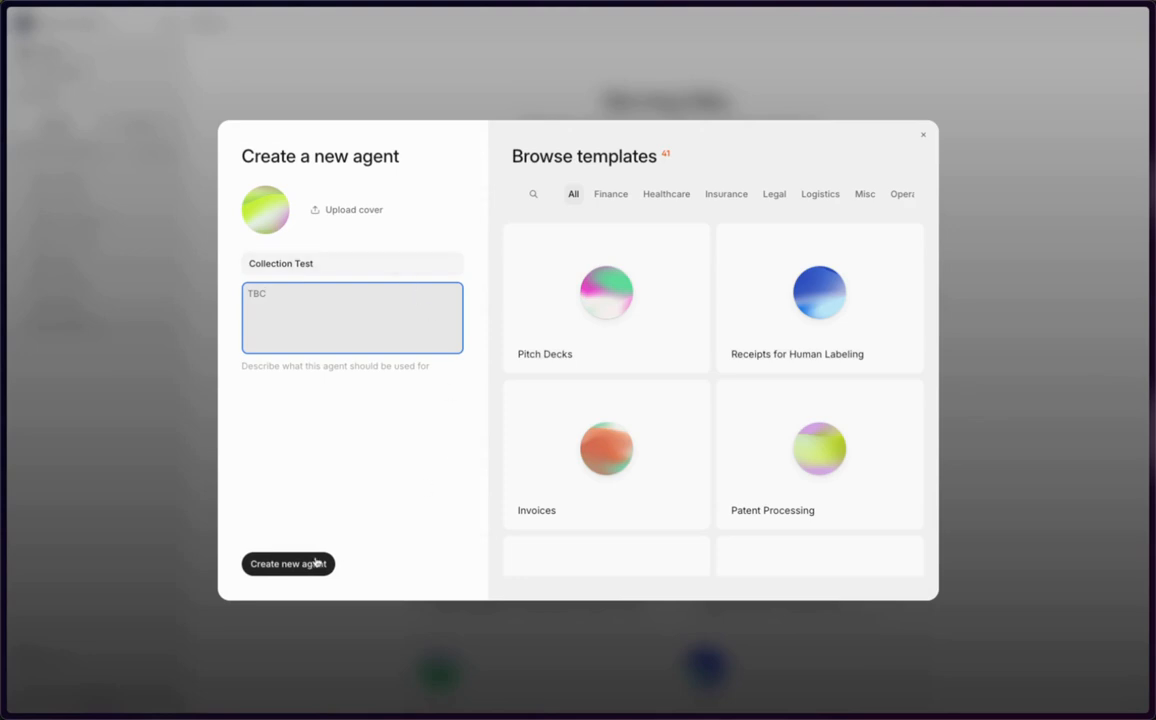
pyautogui.click(302, 563)
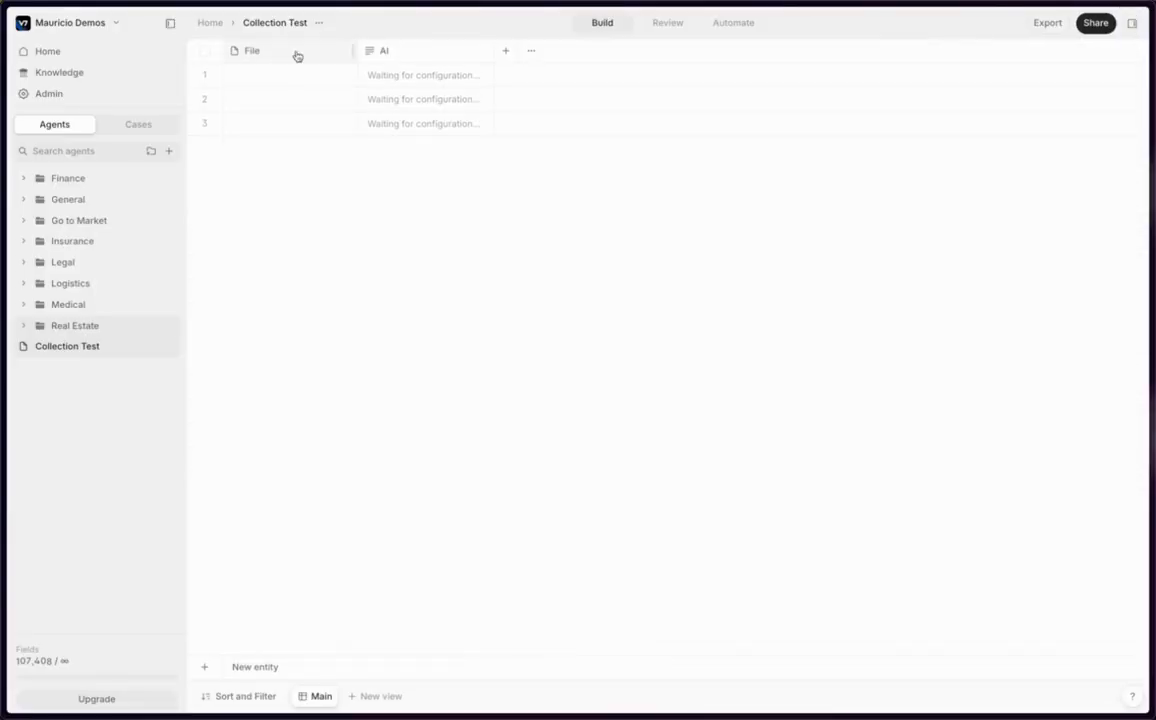
# Delete the default File and AI properties from the Collection Test agent.
pyautogui.click(296, 55)
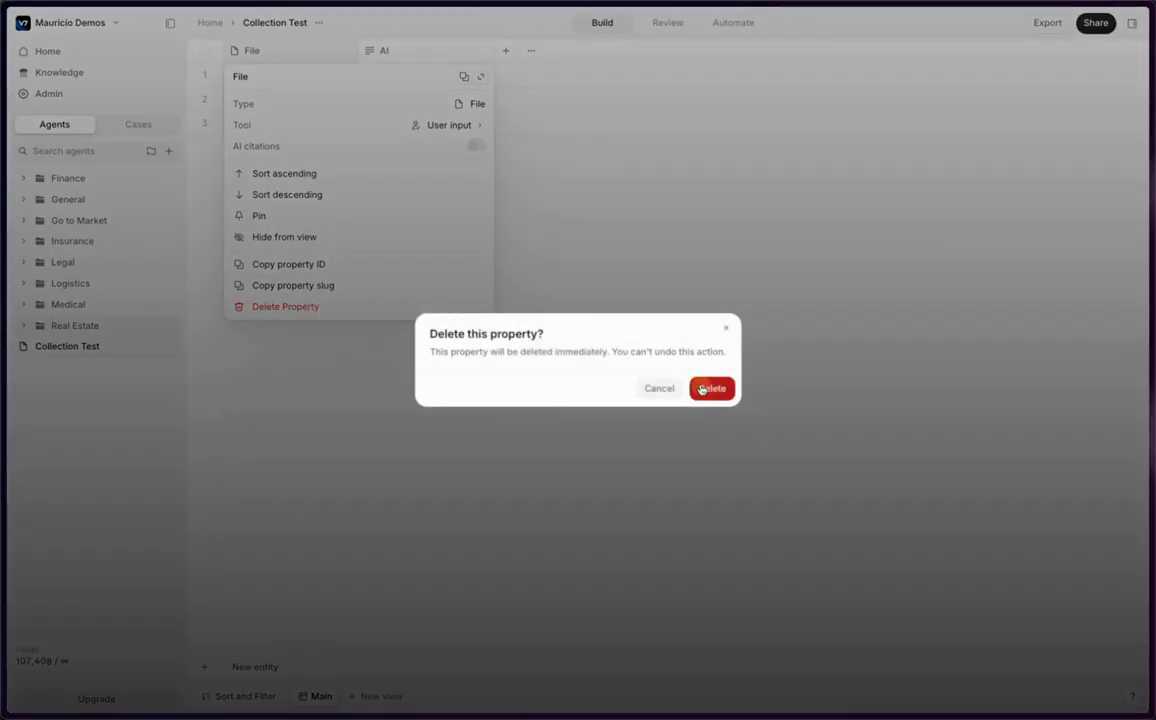
pyautogui.press('Return')
pyautogui.click(294, 51)
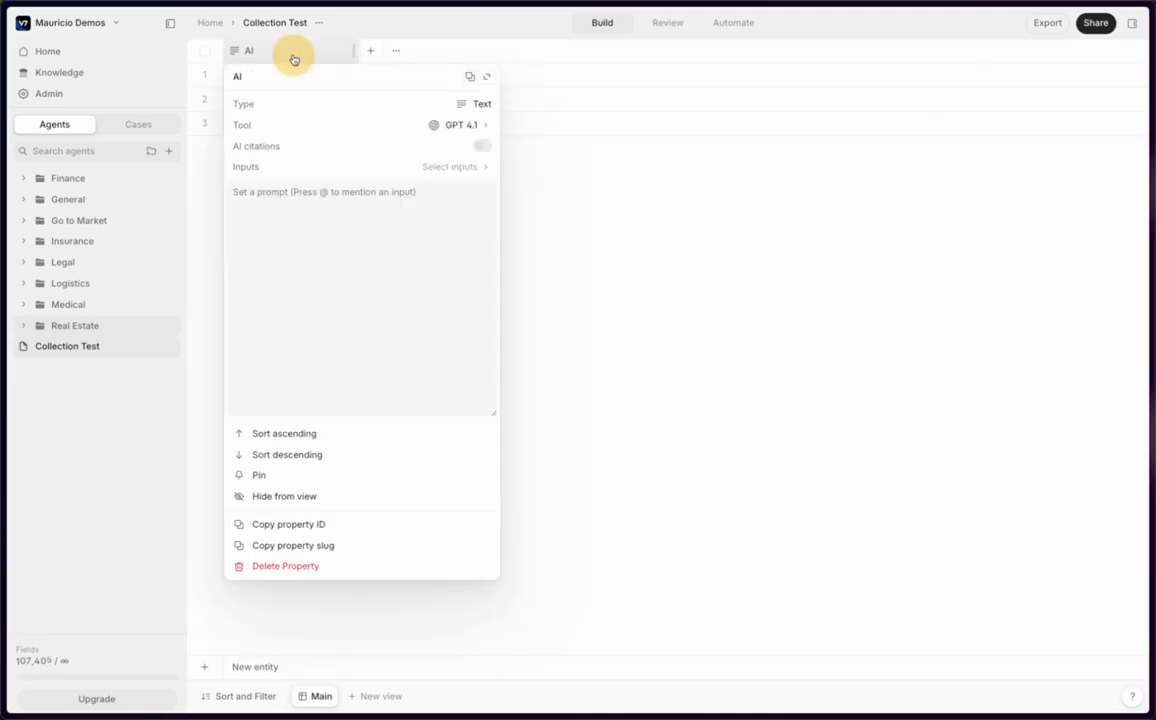
pyautogui.click(341, 573)
pyautogui.click(710, 388)
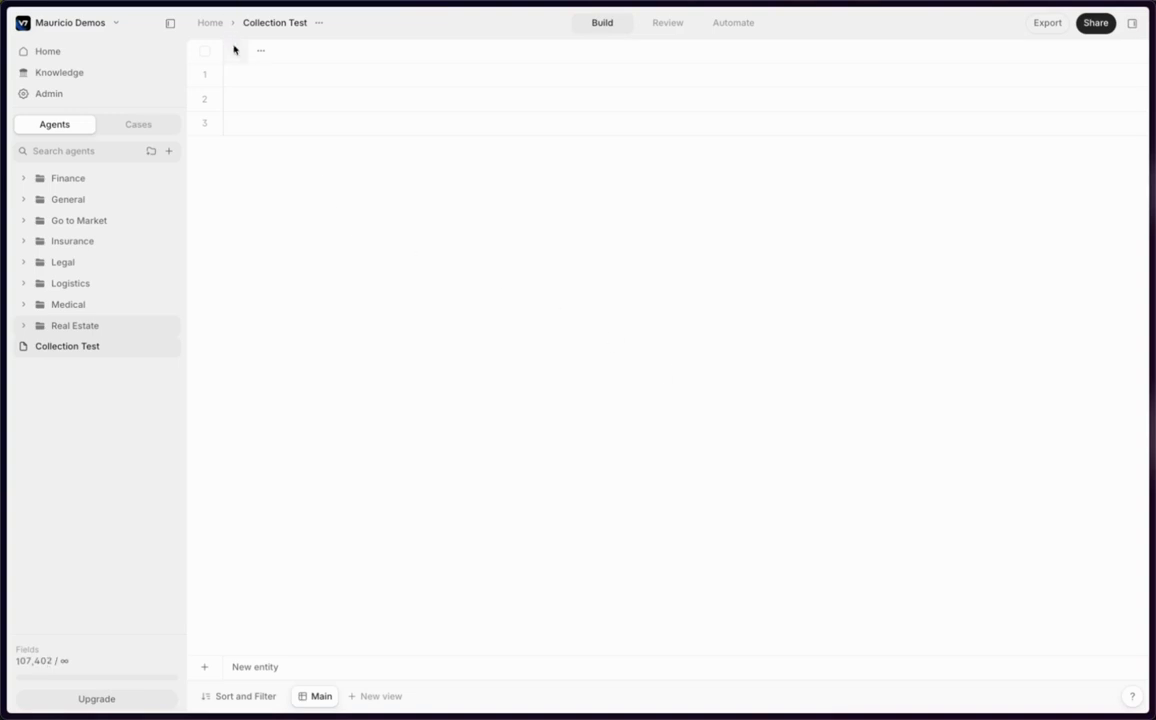
# Add a Collection property named "File Bundle" with its tool set to User input.
pyautogui.click(236, 51)
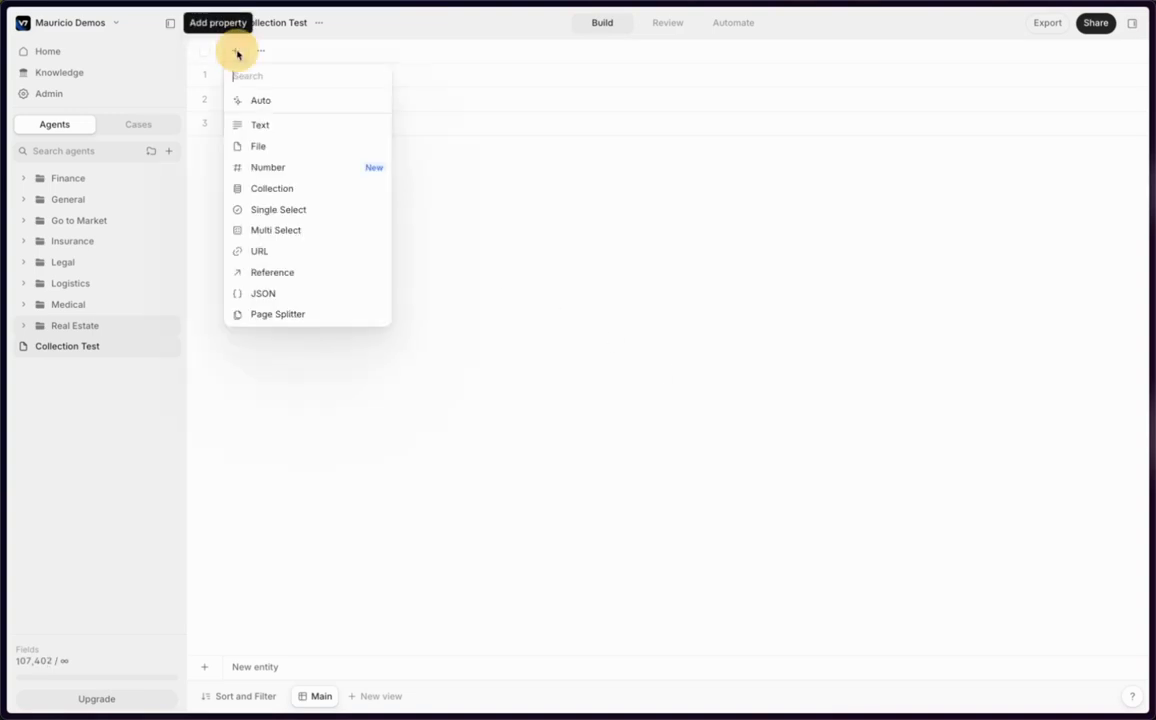
pyautogui.click(311, 188)
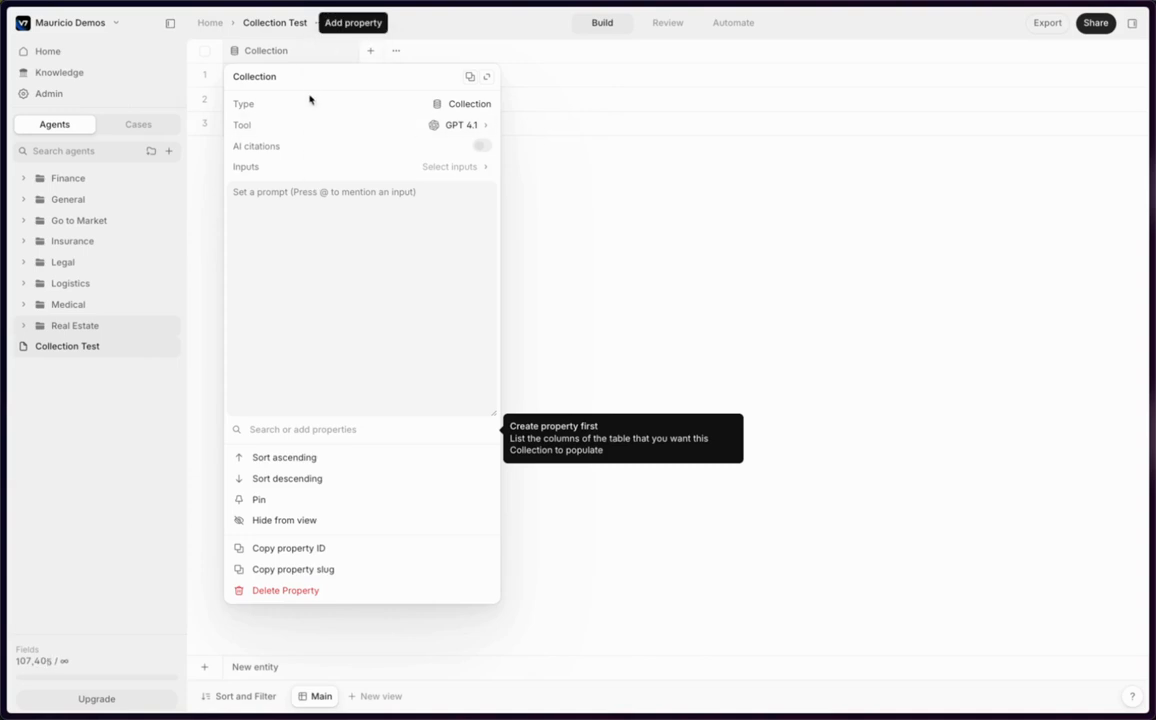
pyautogui.click(310, 77)
pyautogui.write('File Bundle')
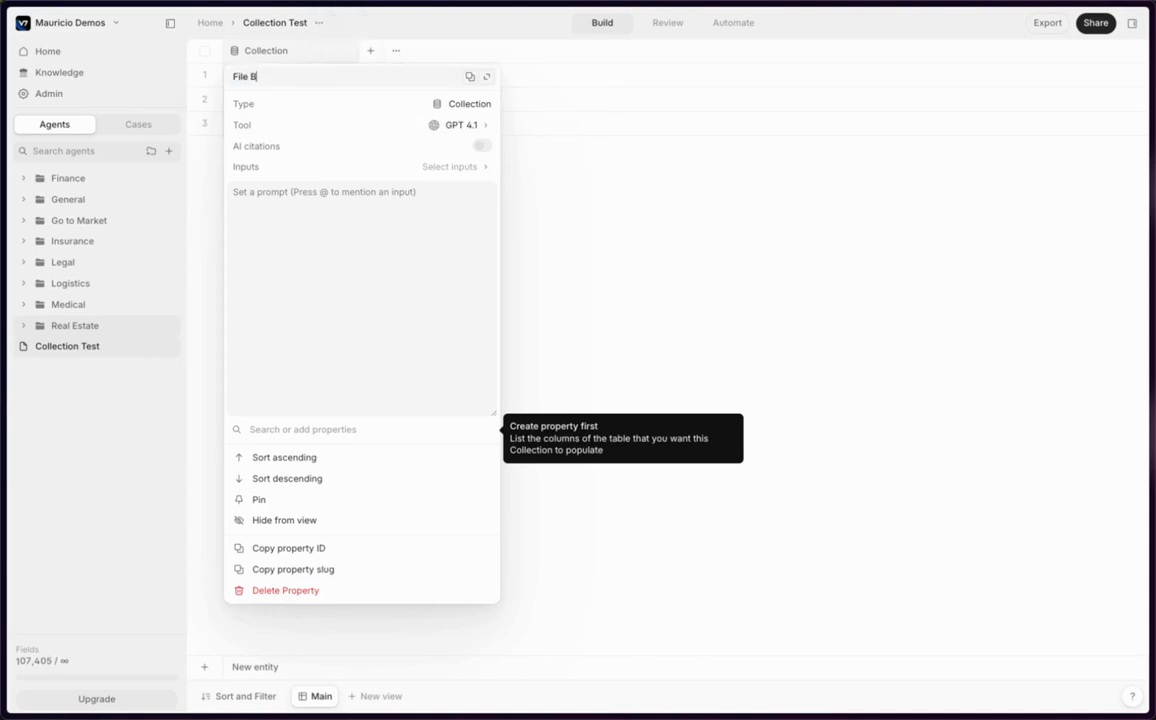
pyautogui.click(432, 125)
pyautogui.click(599, 126)
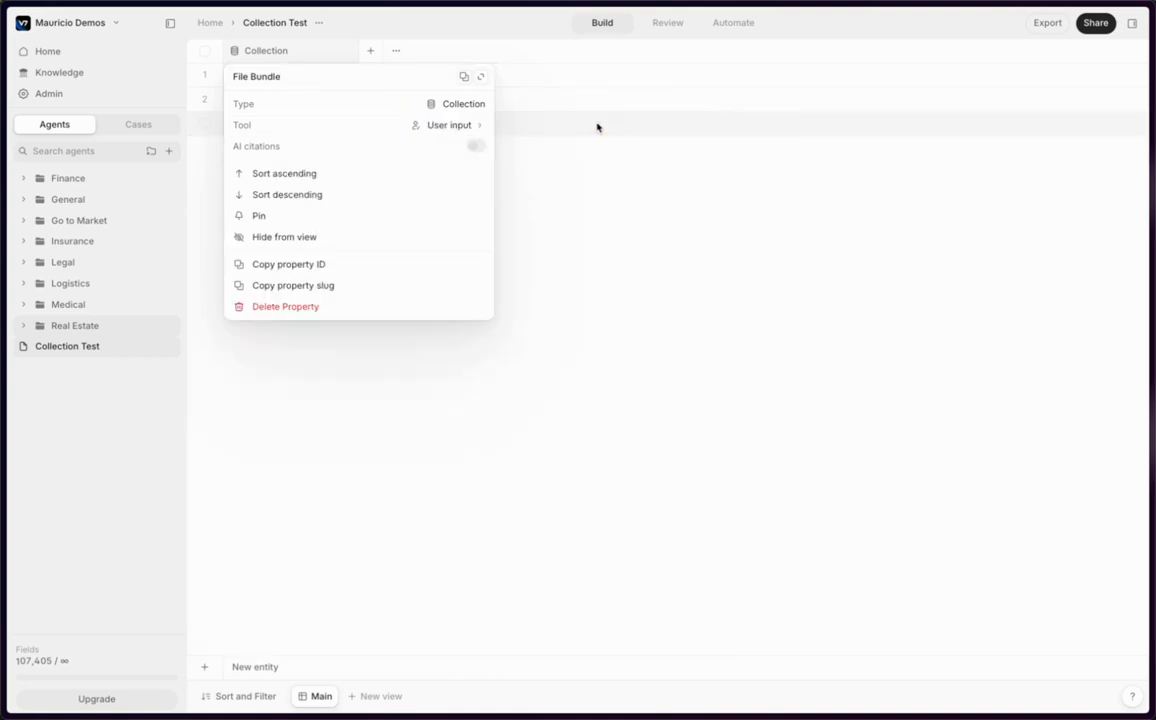
pyautogui.click(525, 166)
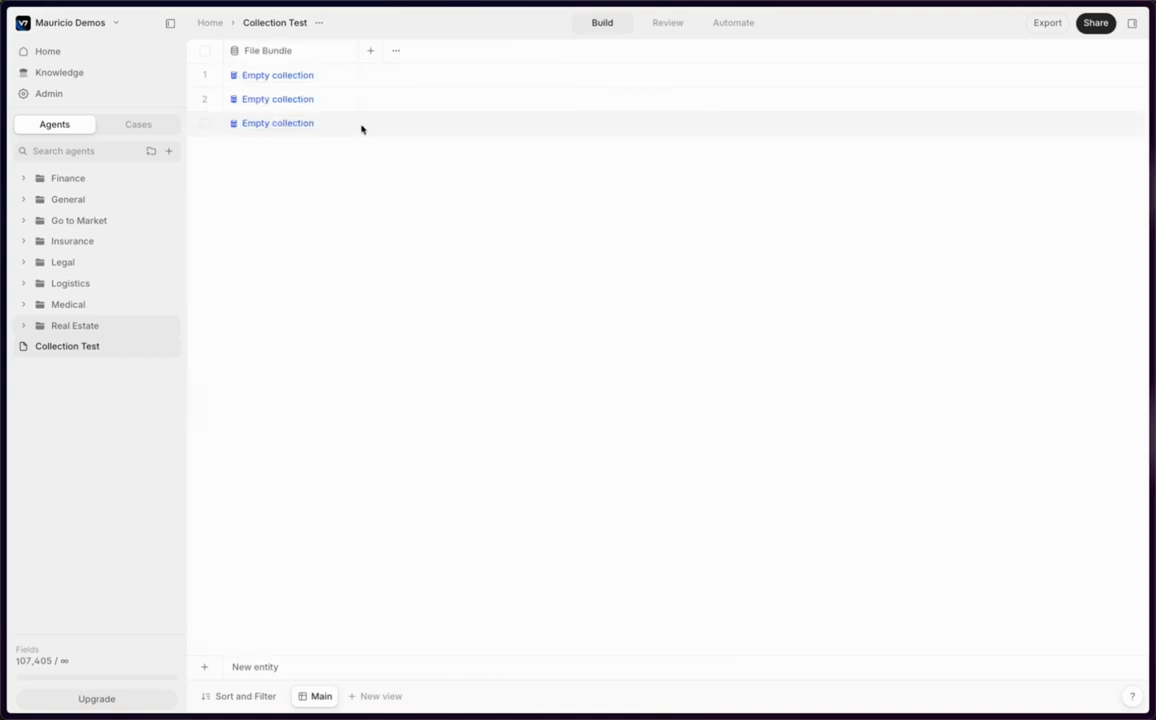
# Open the first row's File Bundle collection and add a File property inside it.
pyautogui.click(266, 76)
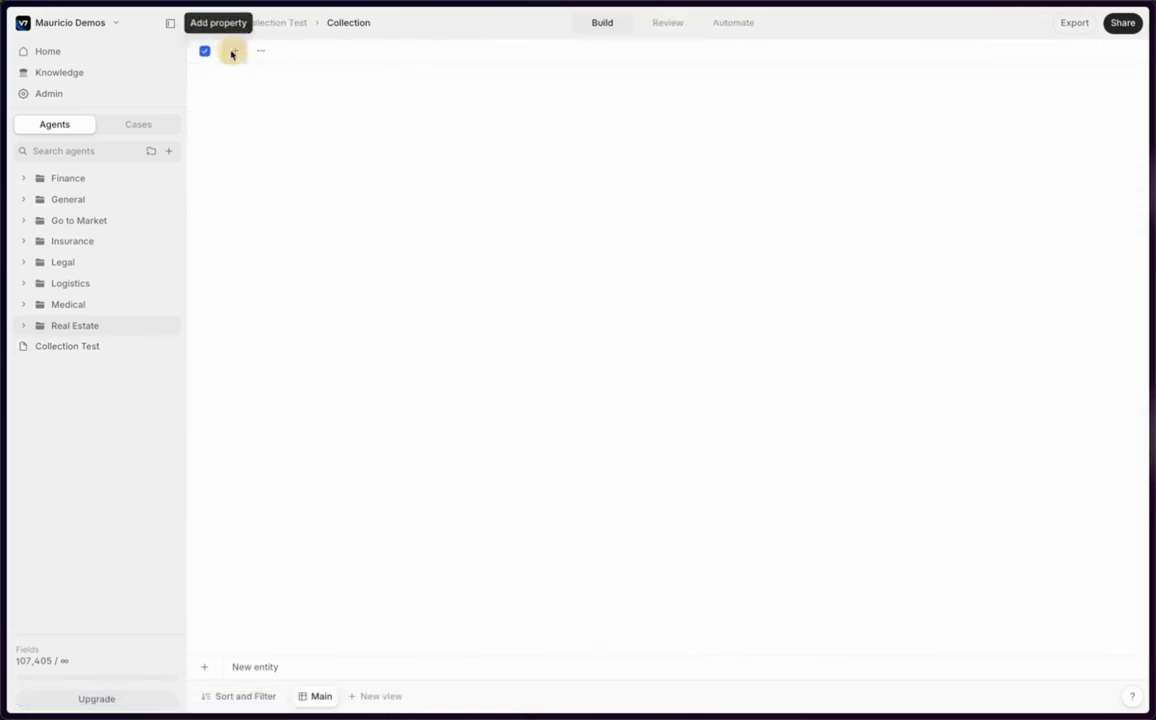
pyautogui.click(235, 50)
pyautogui.click(281, 147)
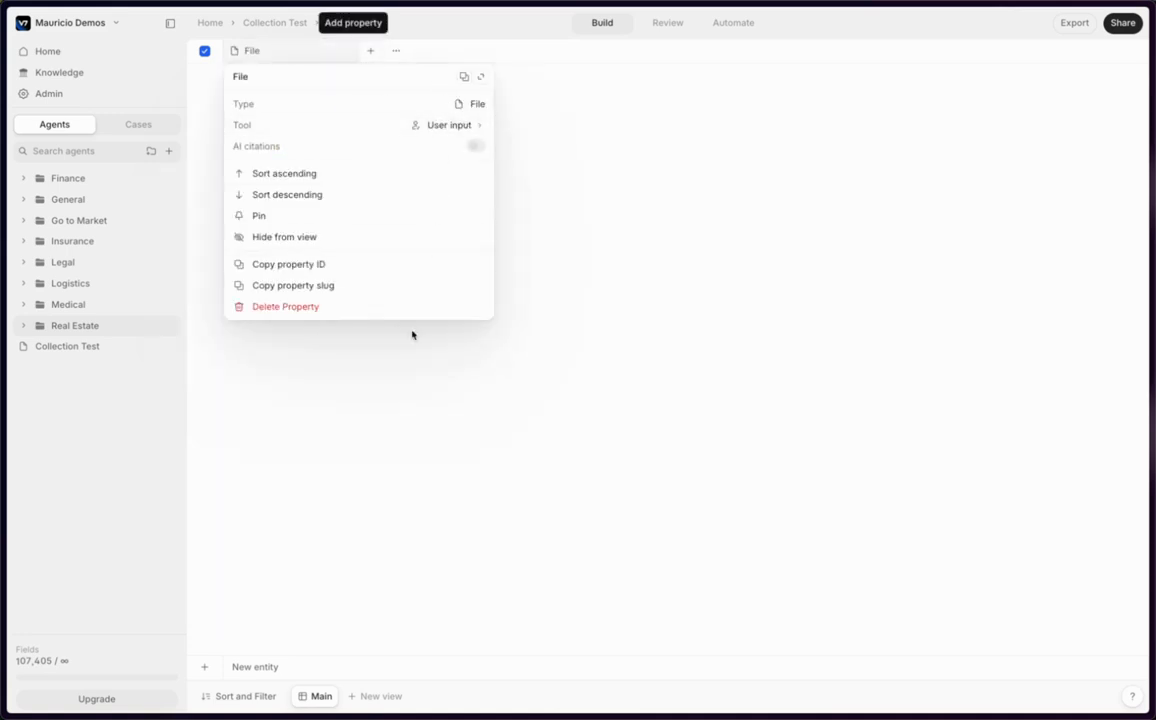
pyautogui.click(387, 351)
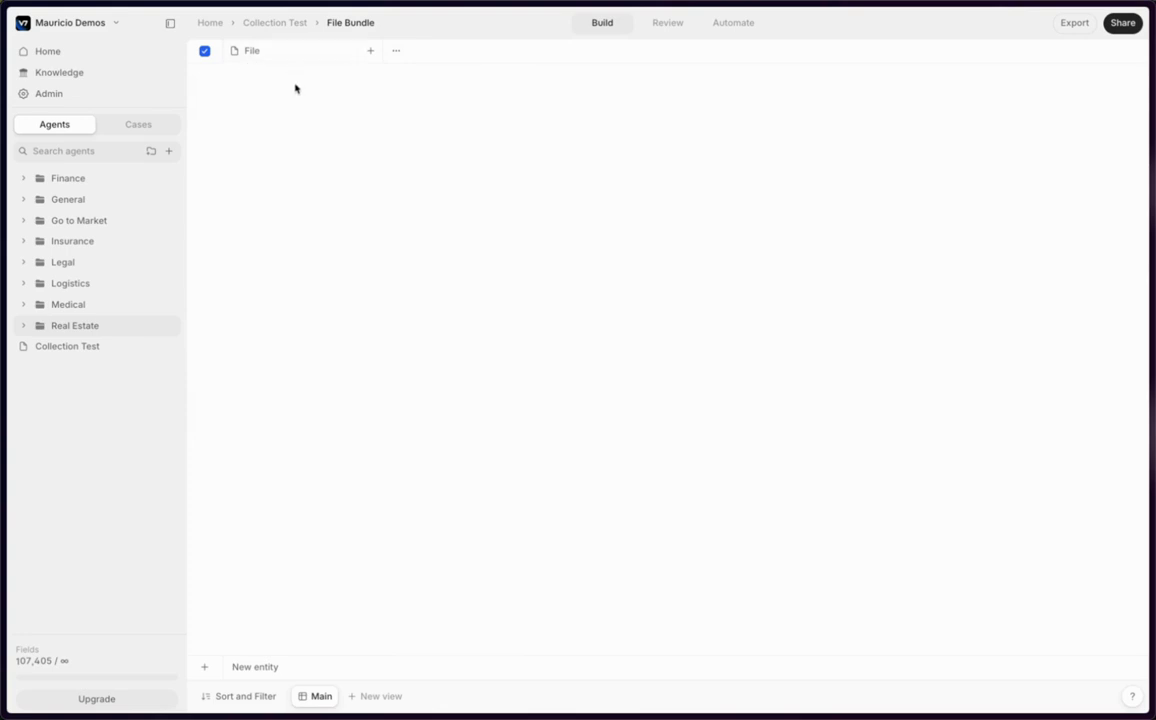
# Add a Single Select property named "Document Type" with the prompt "Determine what type of document this is in the File.", referencing the File property.
pyautogui.click(369, 51)
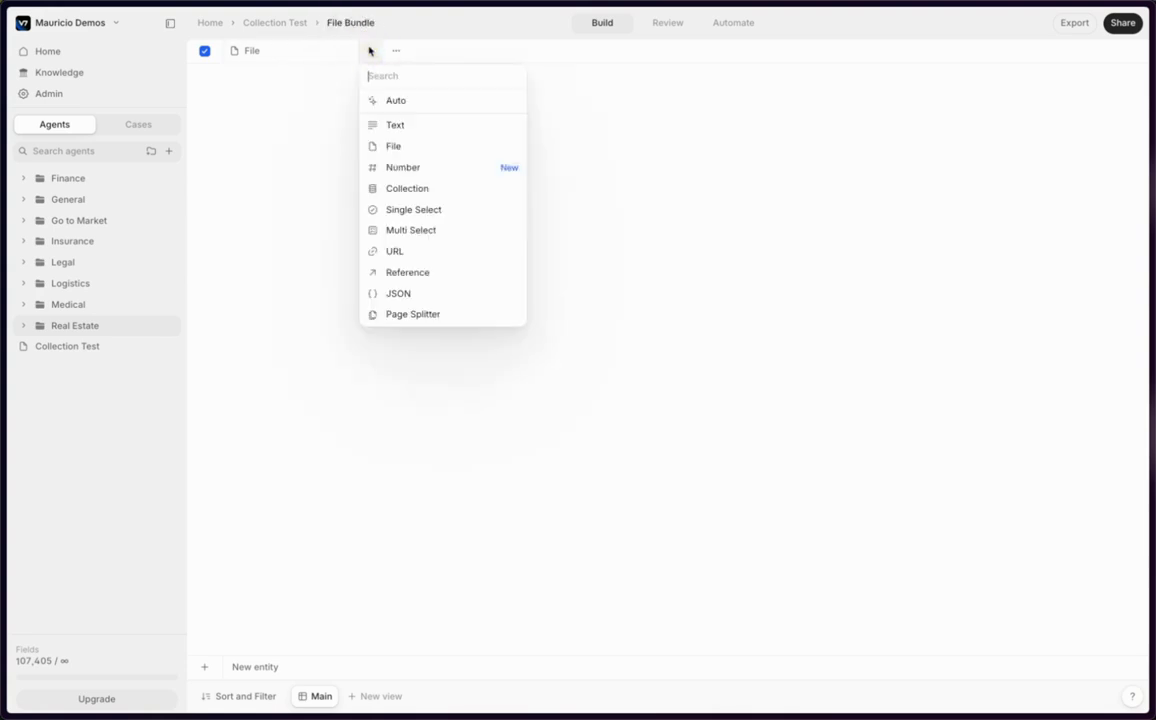
pyautogui.click(446, 209)
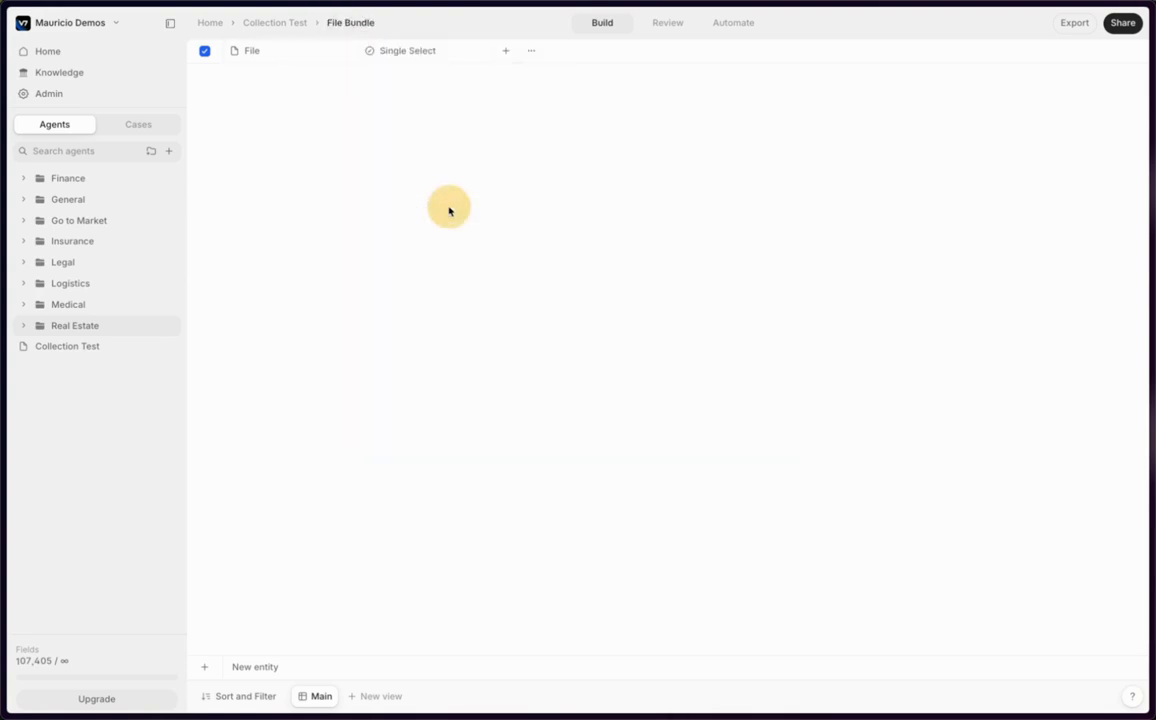
pyautogui.doubleClick(431, 76)
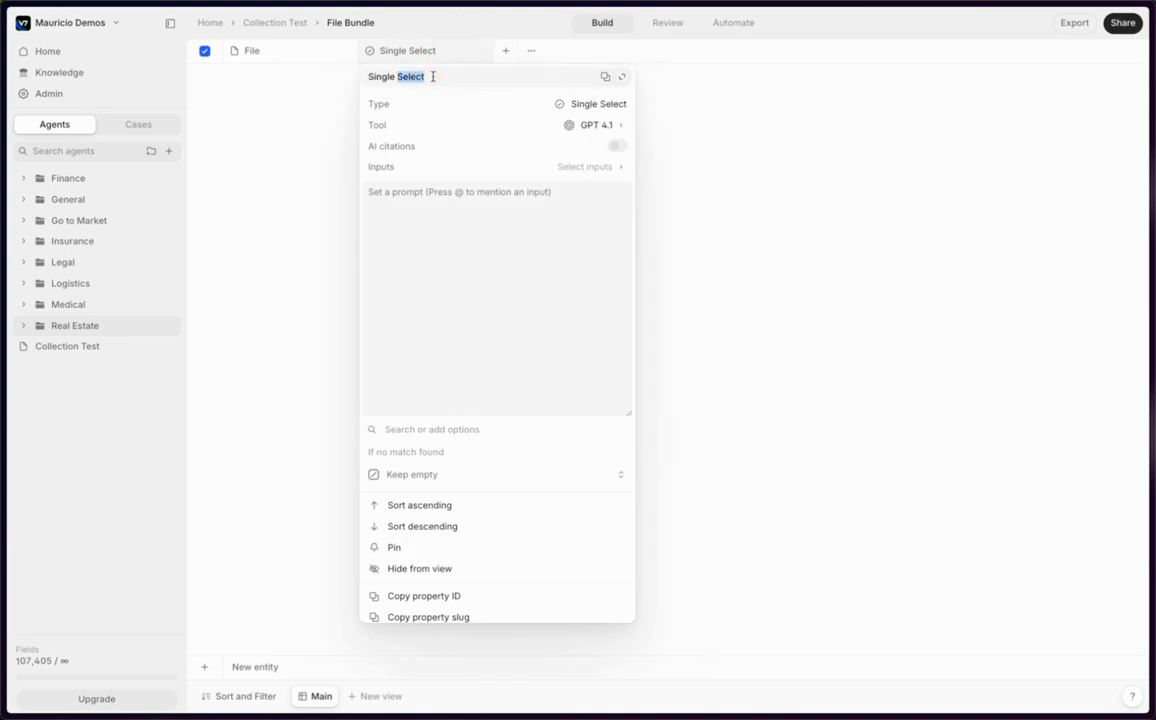
pyautogui.hotkey('ctrl', 'a')
pyautogui.write('Doc')
pyautogui.click(464, 212)
pyautogui.write('Determin')
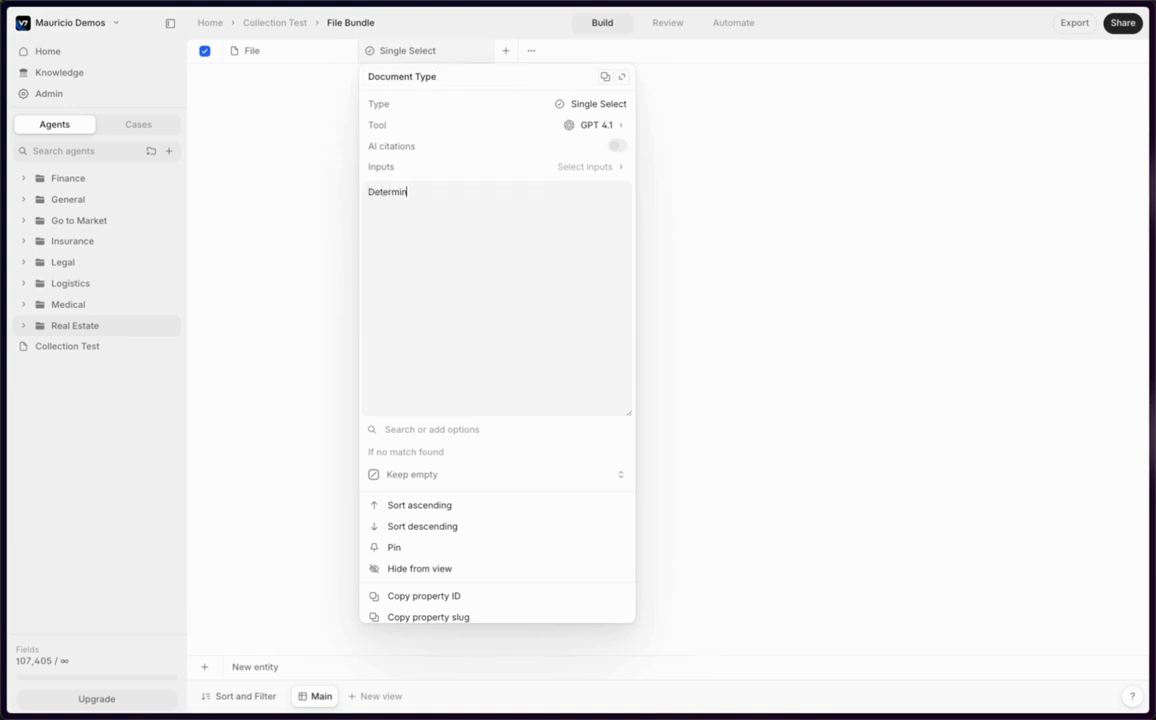
pyautogui.write('e what type of document this is in the @')
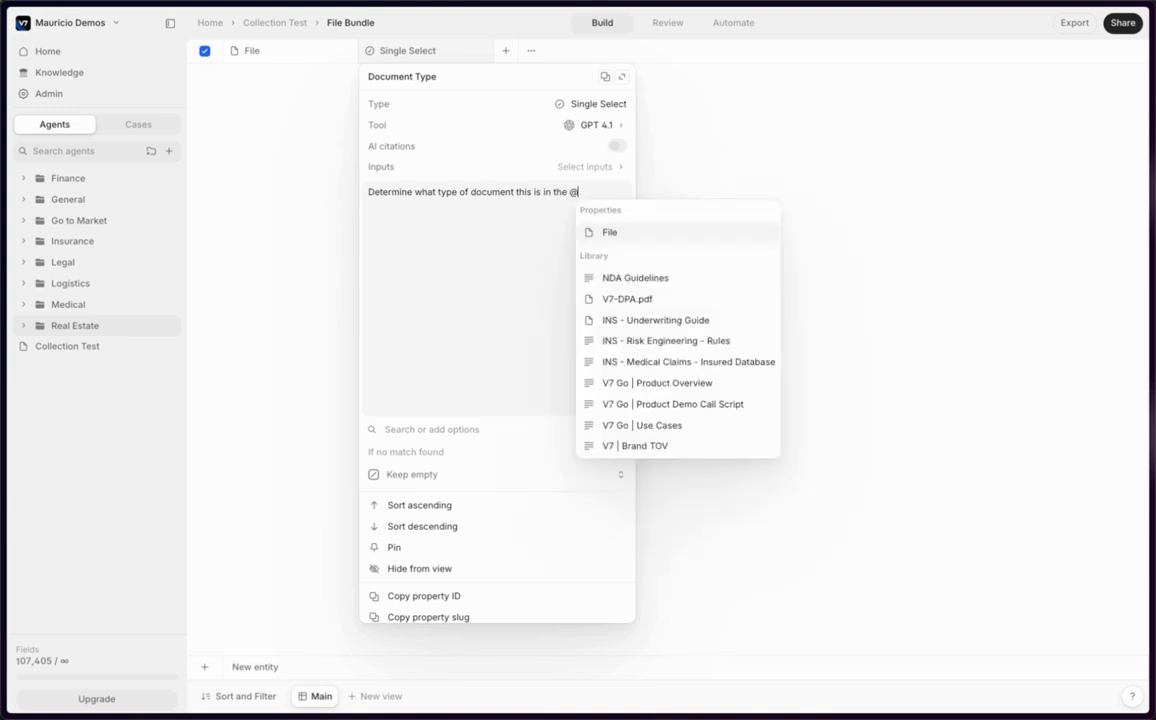
pyautogui.press('Return')
pyautogui.write('.')
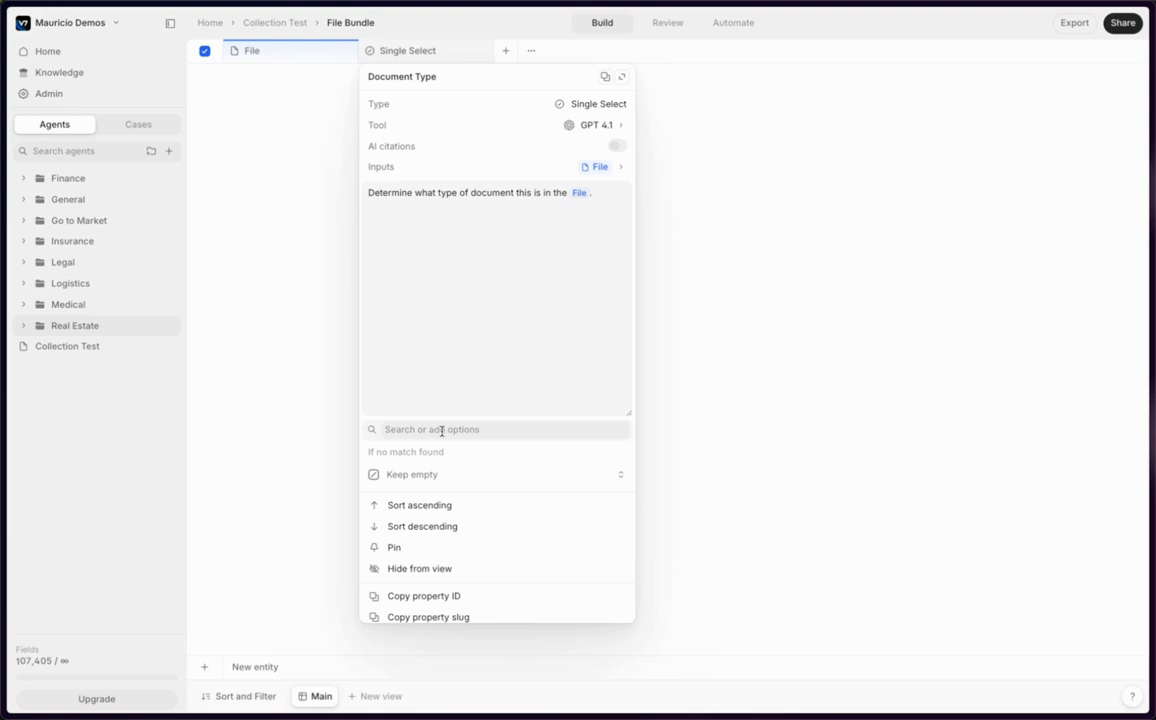
# Add the options A, B and C to the Document Type property.
pyautogui.click(439, 431)
pyautogui.write('A')
pyautogui.press('Return')
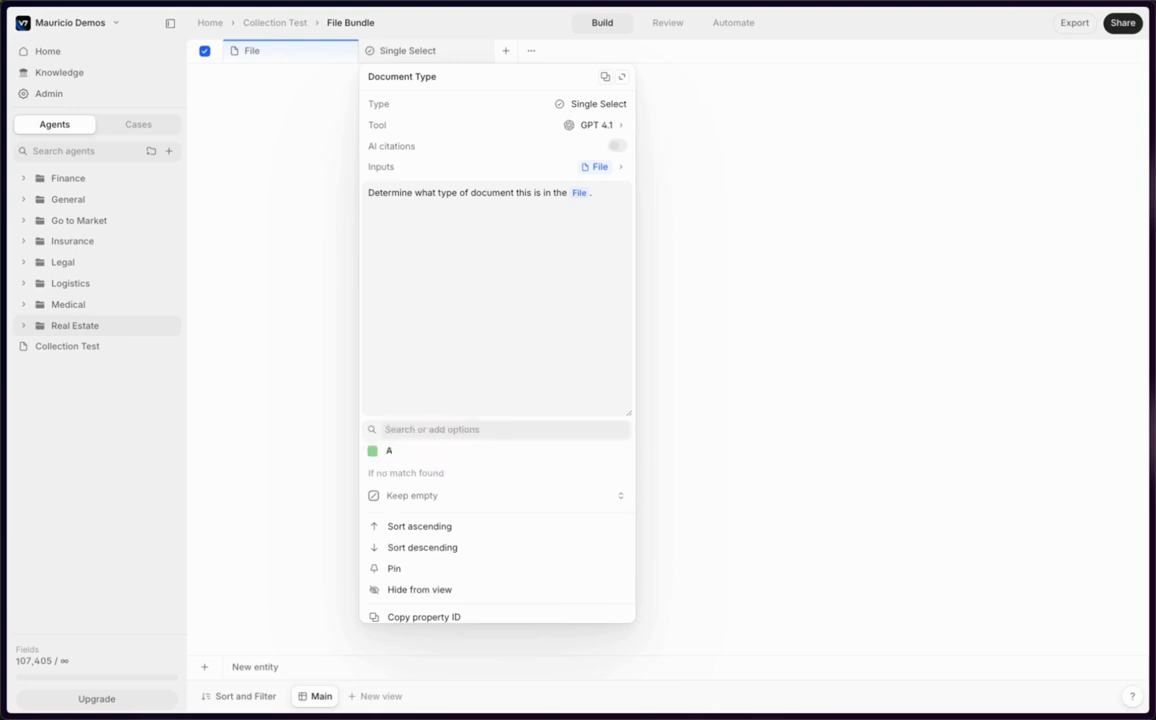
pyautogui.write('B')
pyautogui.press('Return')
pyautogui.write('C')
pyautogui.press('Return')
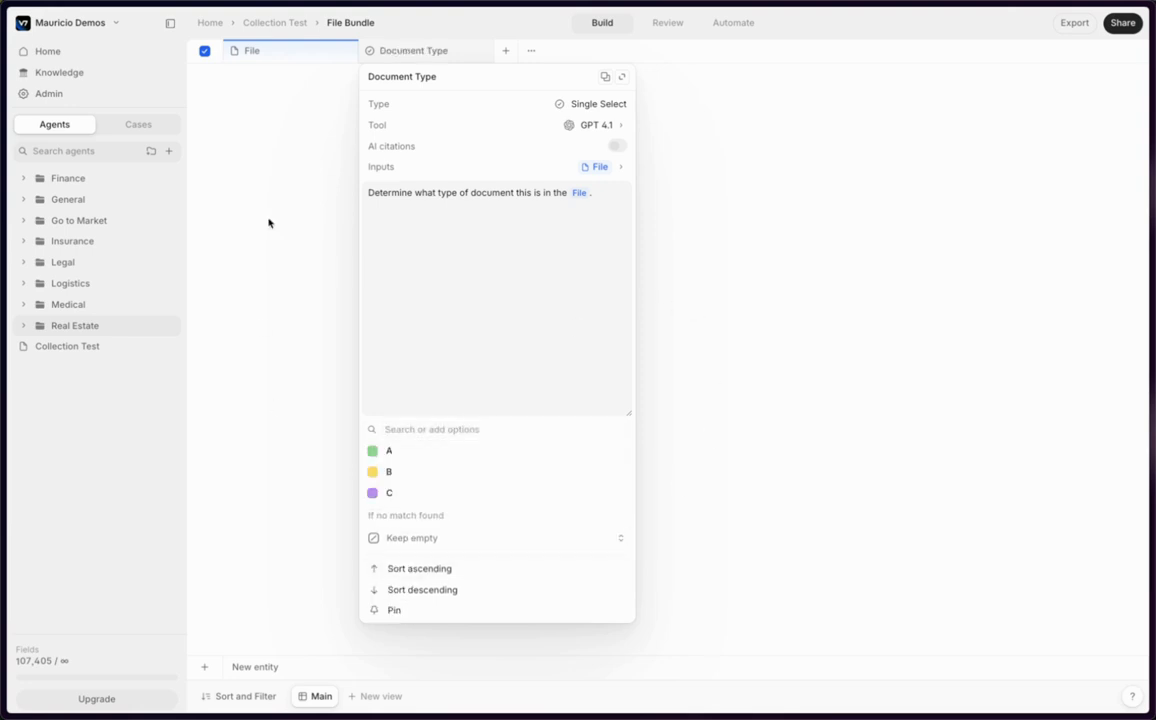
# Delete the Document Type property from the File Bundle collection.
pyautogui.scroll(-2, 467, 583)
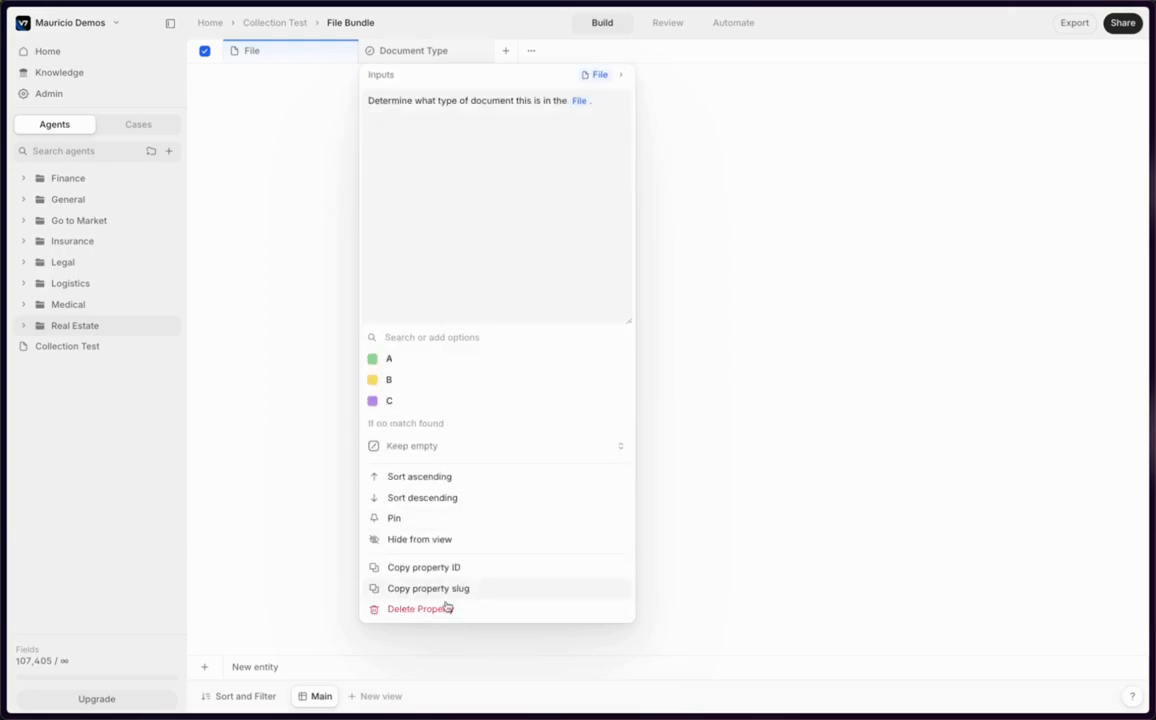
pyautogui.click(440, 609)
pyautogui.click(713, 388)
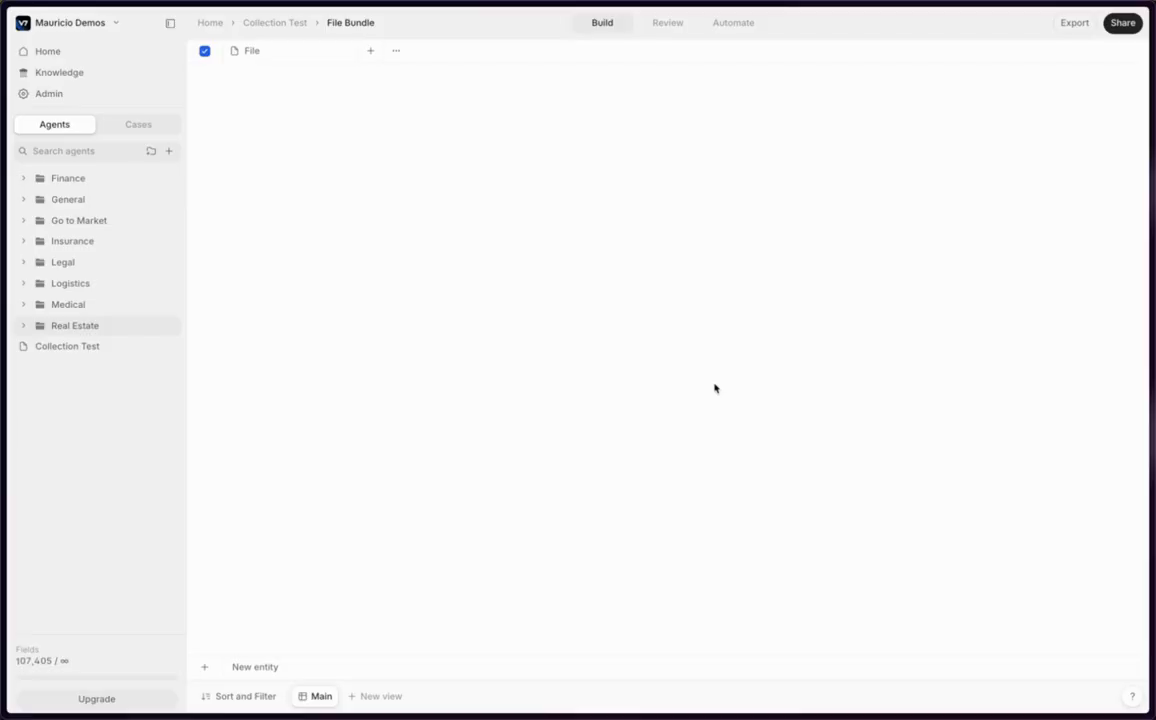
# Add a Text property named "Test Extraction." to the File Bundle collection and reopen its settings.
pyautogui.click(372, 51)
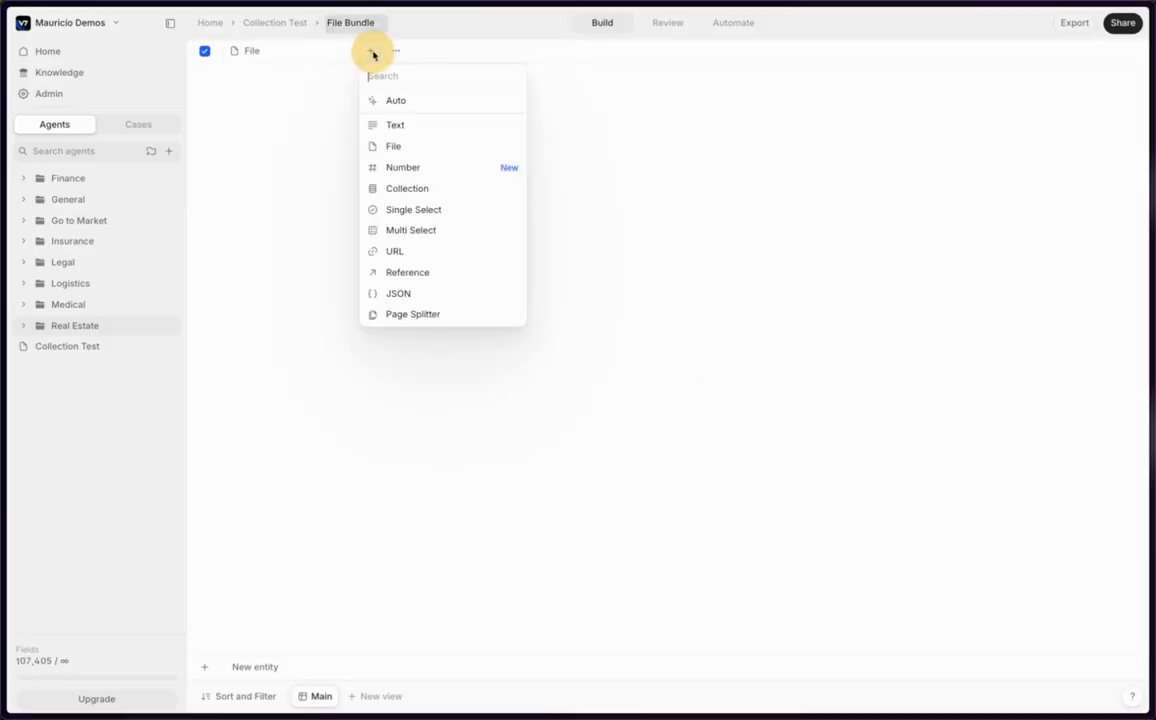
pyautogui.click(423, 127)
pyautogui.doubleClick(411, 75)
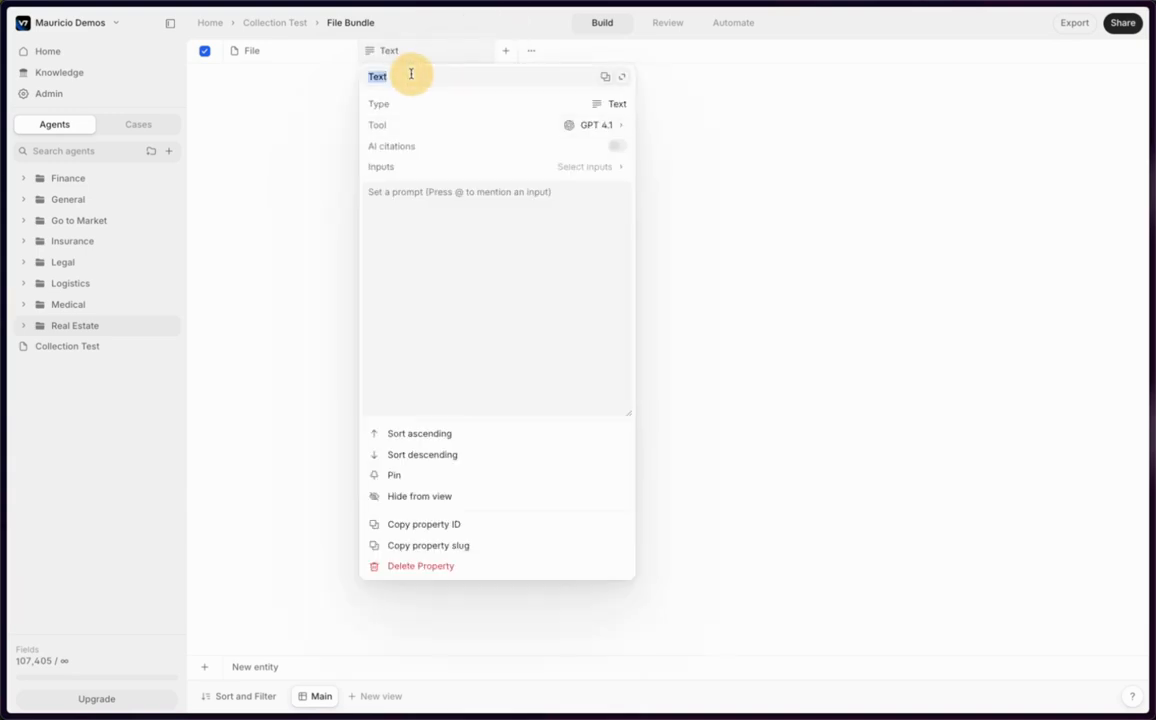
pyautogui.write('T')
pyautogui.click(330, 178)
pyautogui.click(424, 47)
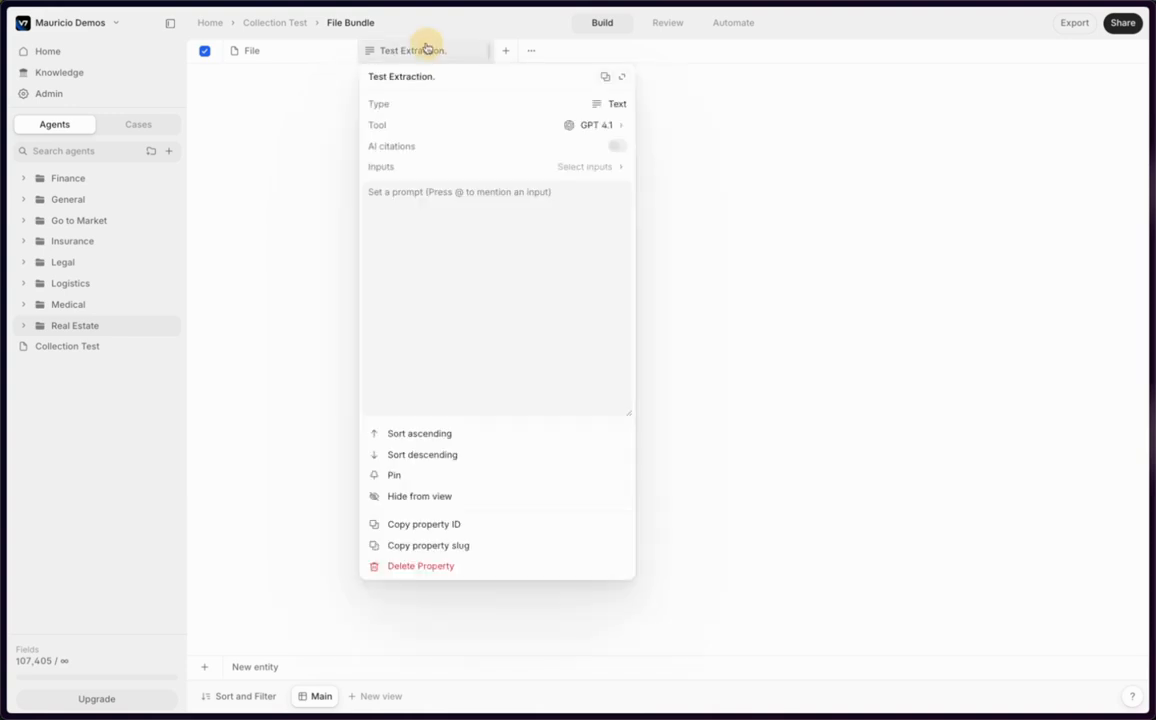
# Delete the "Test Extraction." property from the File Bundle collection and return to the home page.
pyautogui.click(446, 568)
pyautogui.click(702, 388)
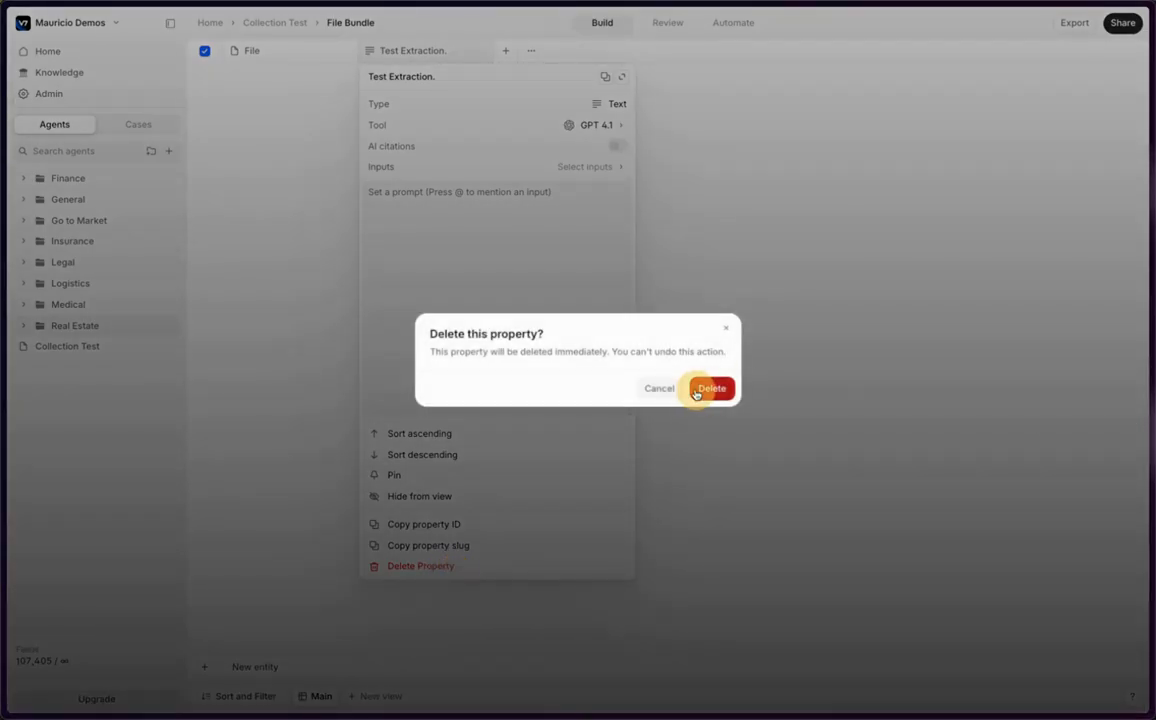
pyautogui.click(71, 51)
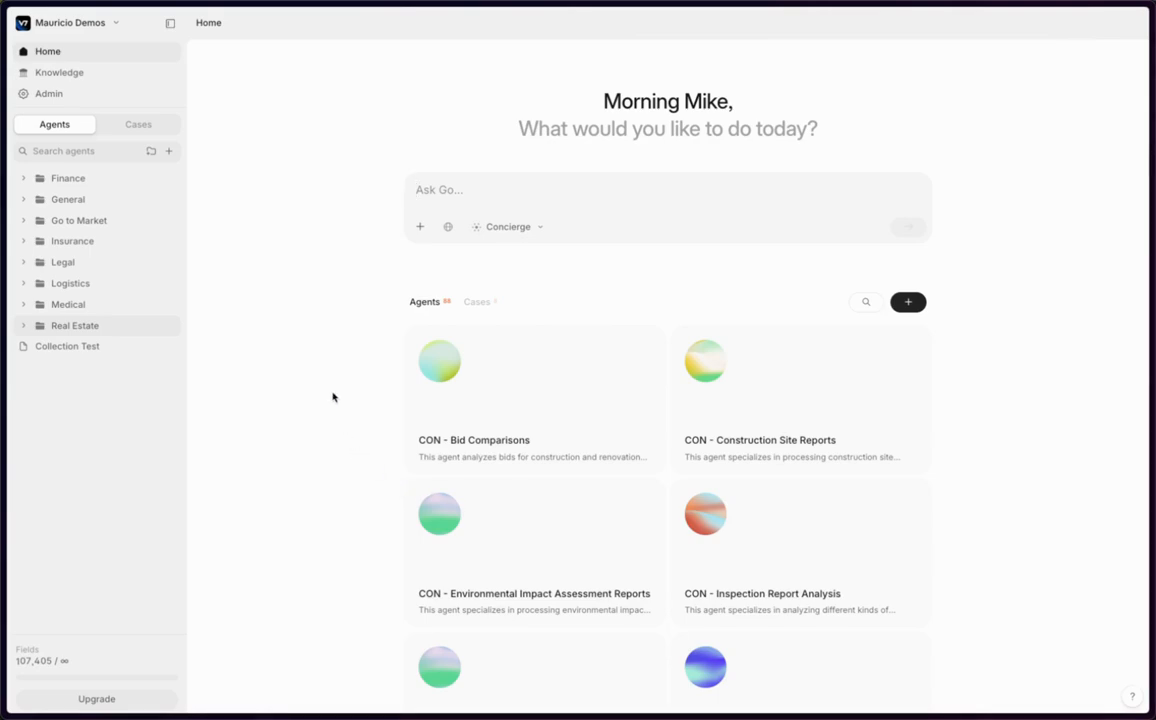
pyautogui.scroll(-2, 338, 380)
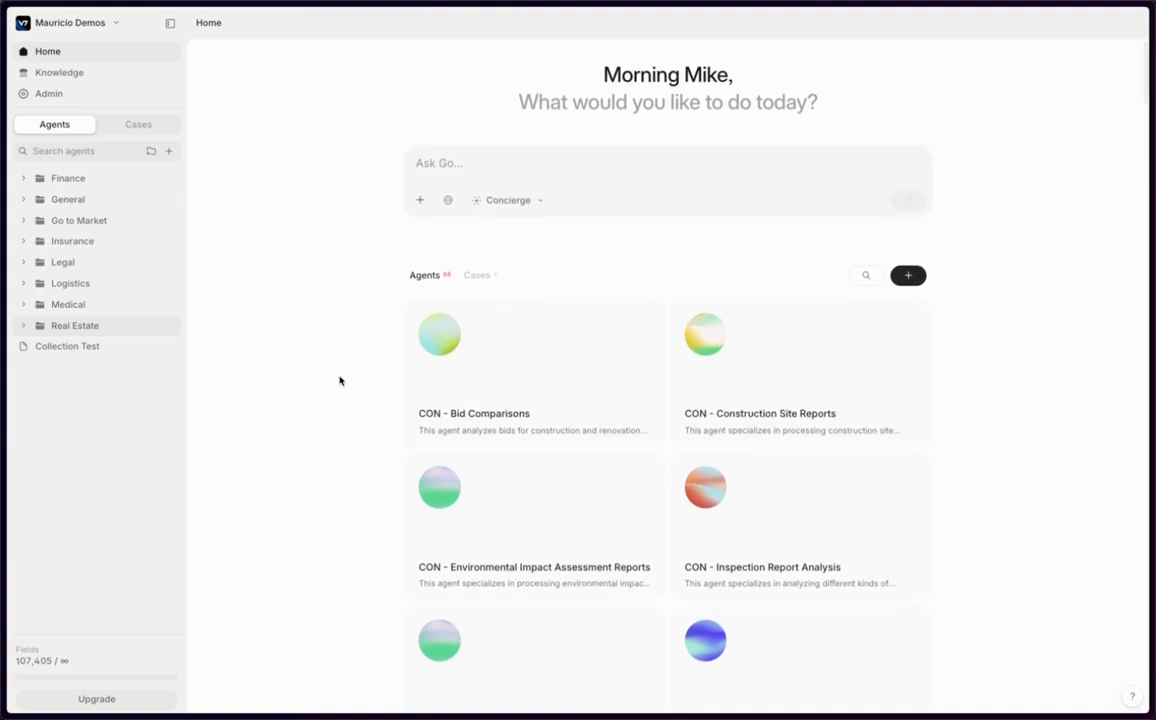
pyautogui.scroll(2, 339, 381)
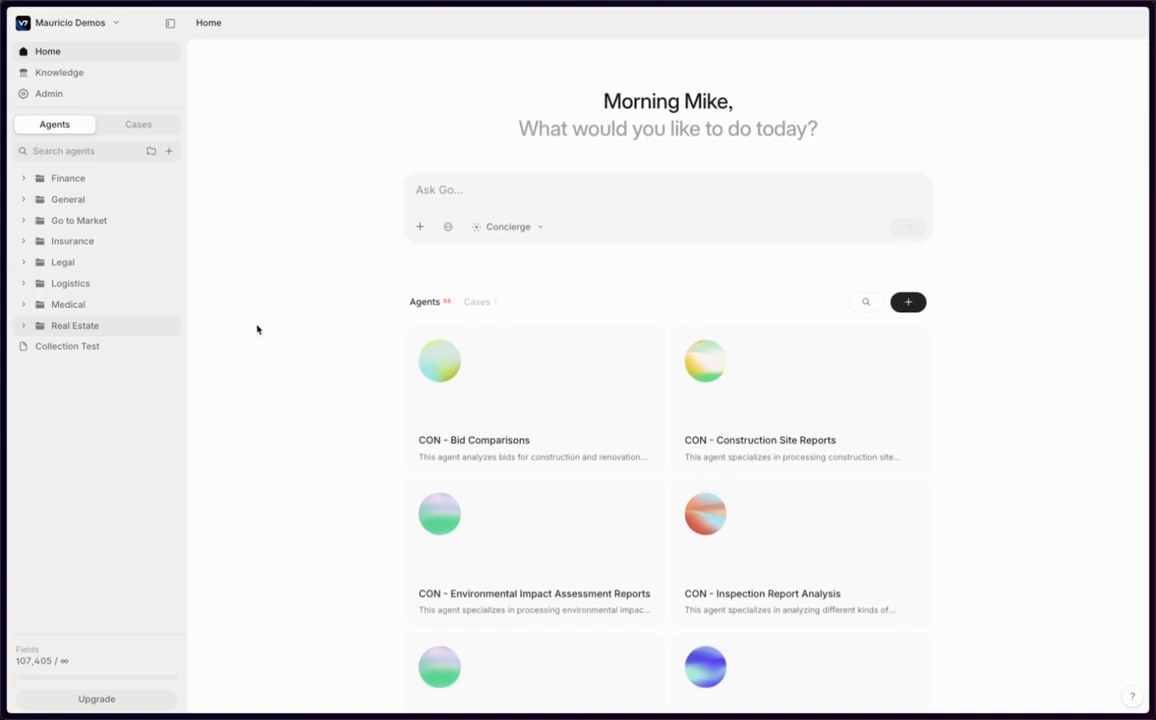
# Open the CON - Bid Comparisons agent from Real Estate's Construction folder and view the first entity's Bids Bundle through to the Bid Line Items property.
pyautogui.click(93, 326)
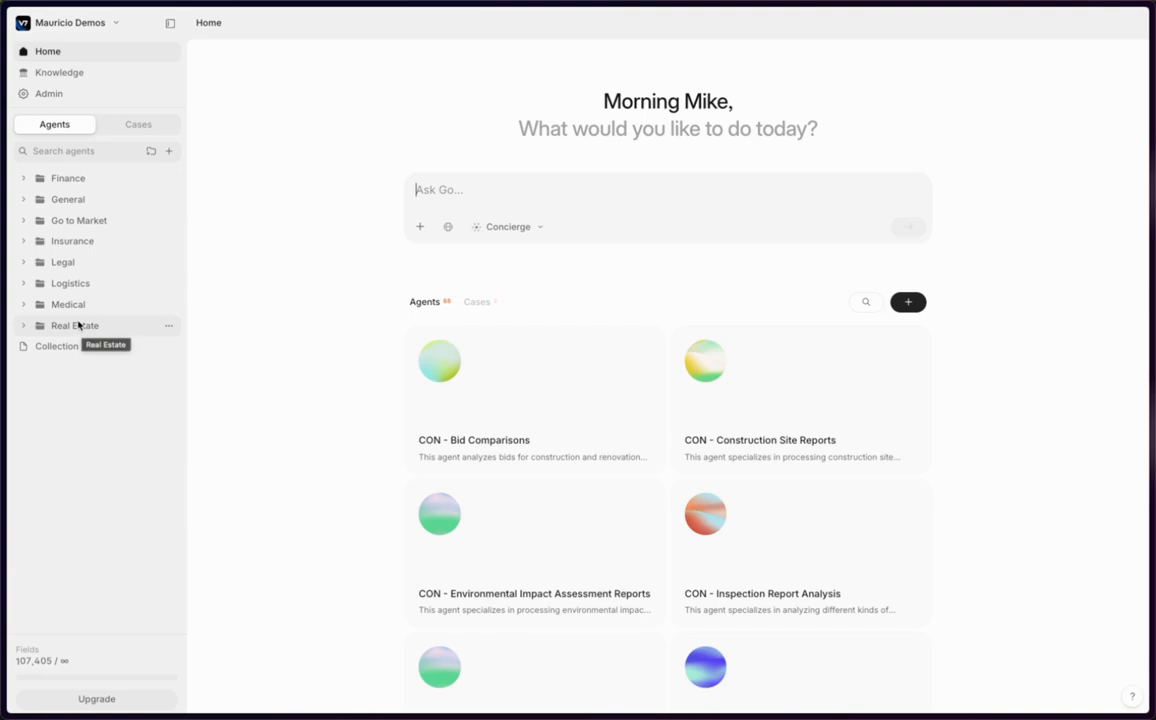
pyautogui.click(77, 325)
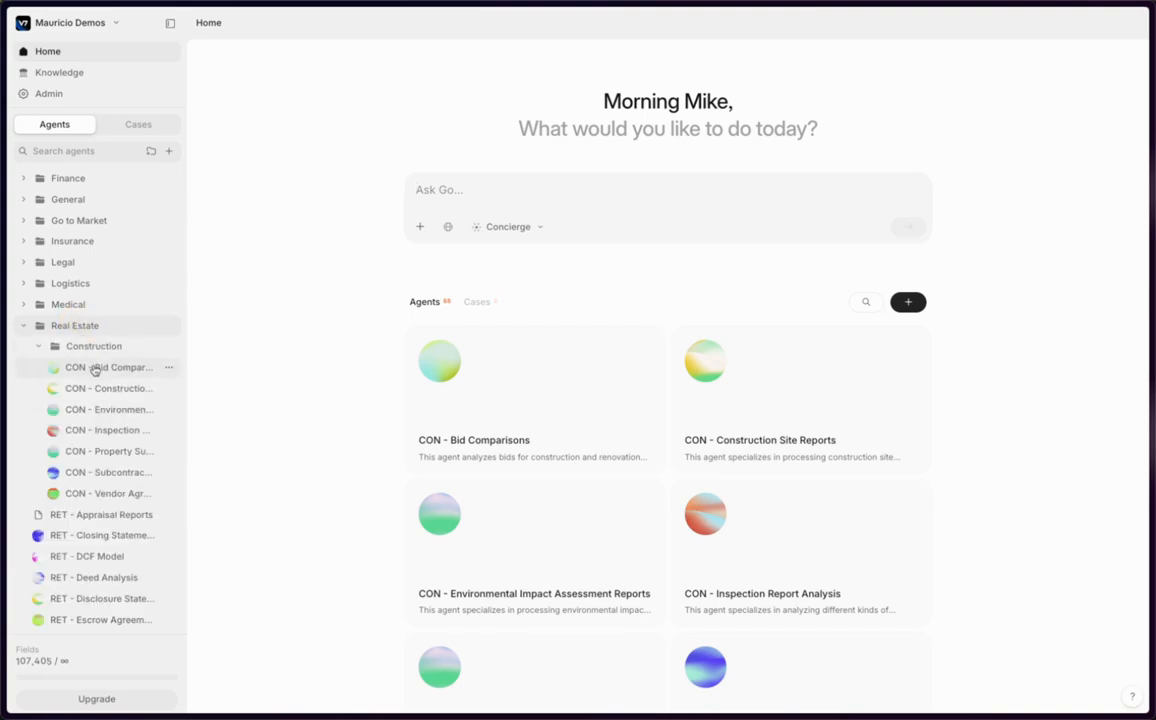
pyautogui.scroll(-3, 101, 368)
pyautogui.click(95, 220)
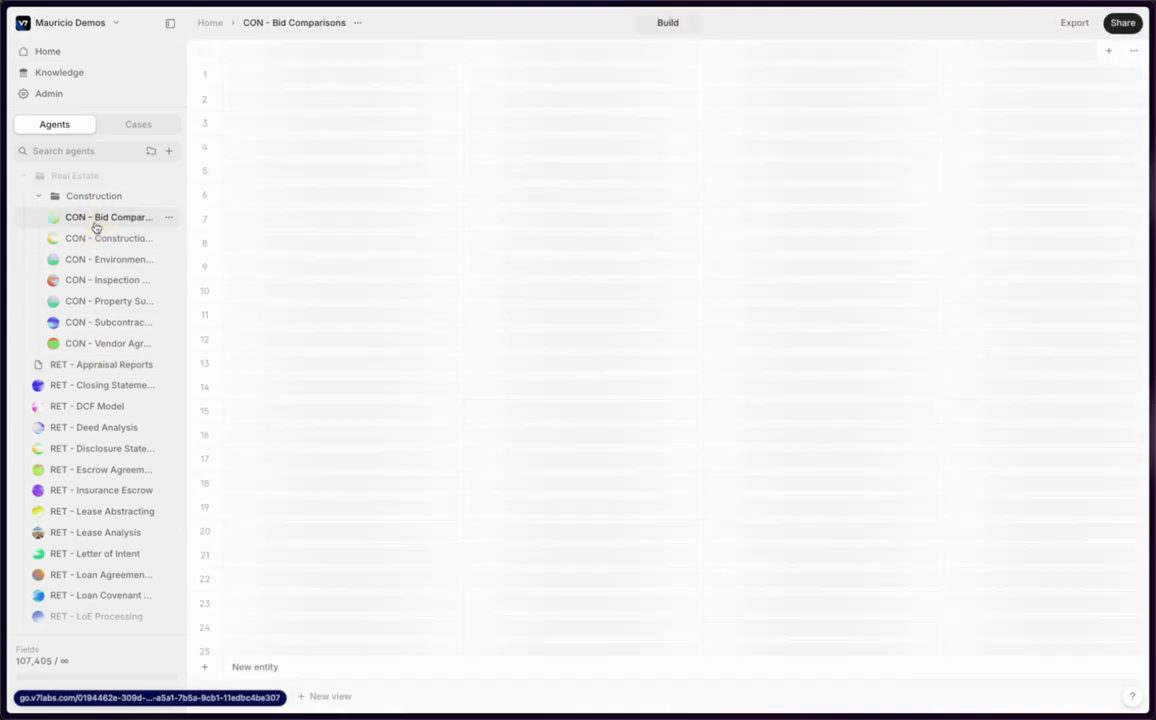
pyautogui.click(663, 77)
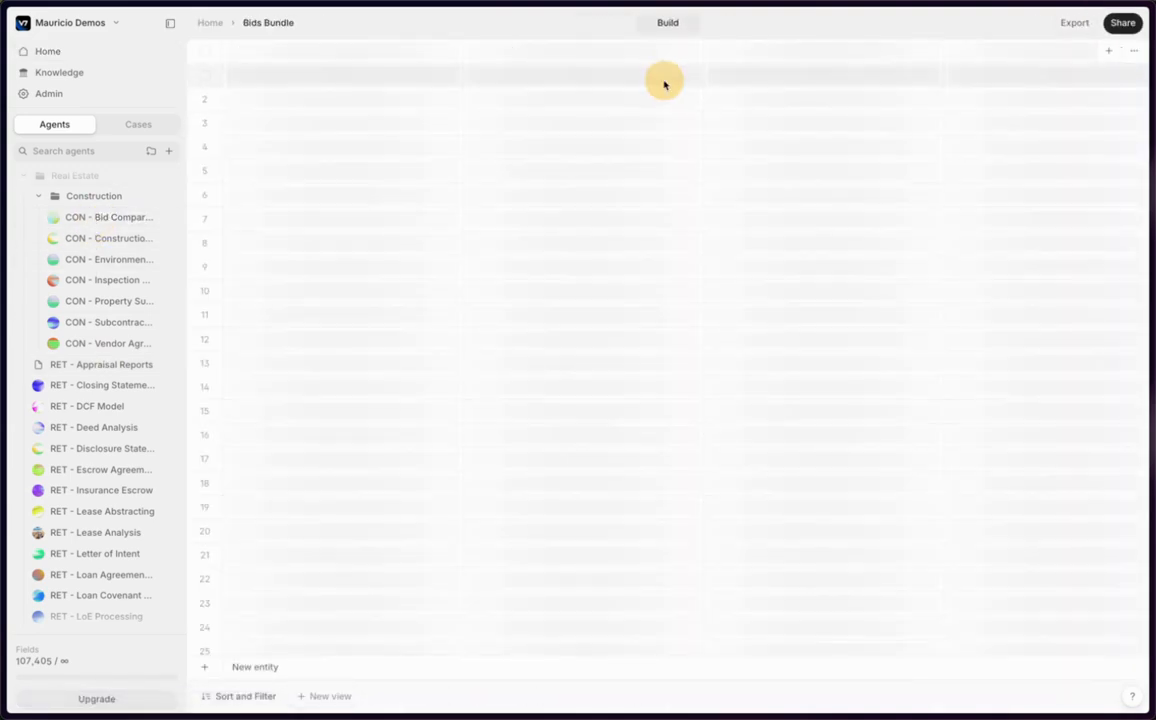
pyautogui.hscroll(10, 680, 206)
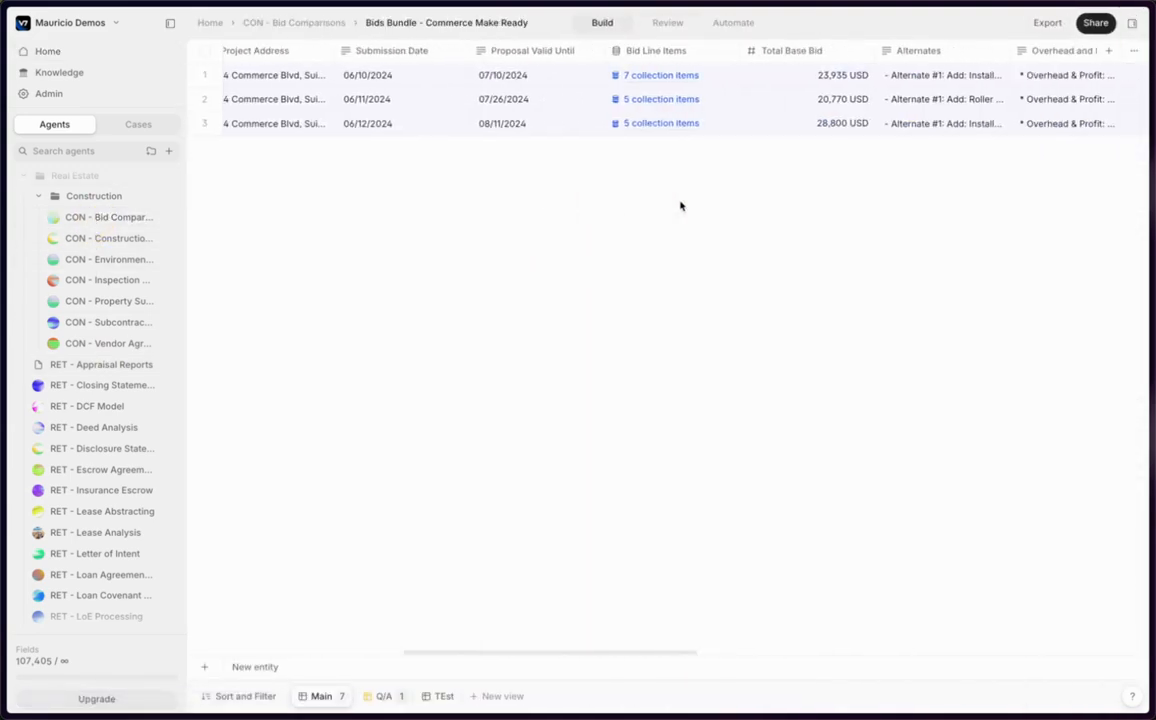
# Review the Bid Line Items property's prompt and sub-properties, and open the first bid's line item collection.
pyautogui.click(660, 54)
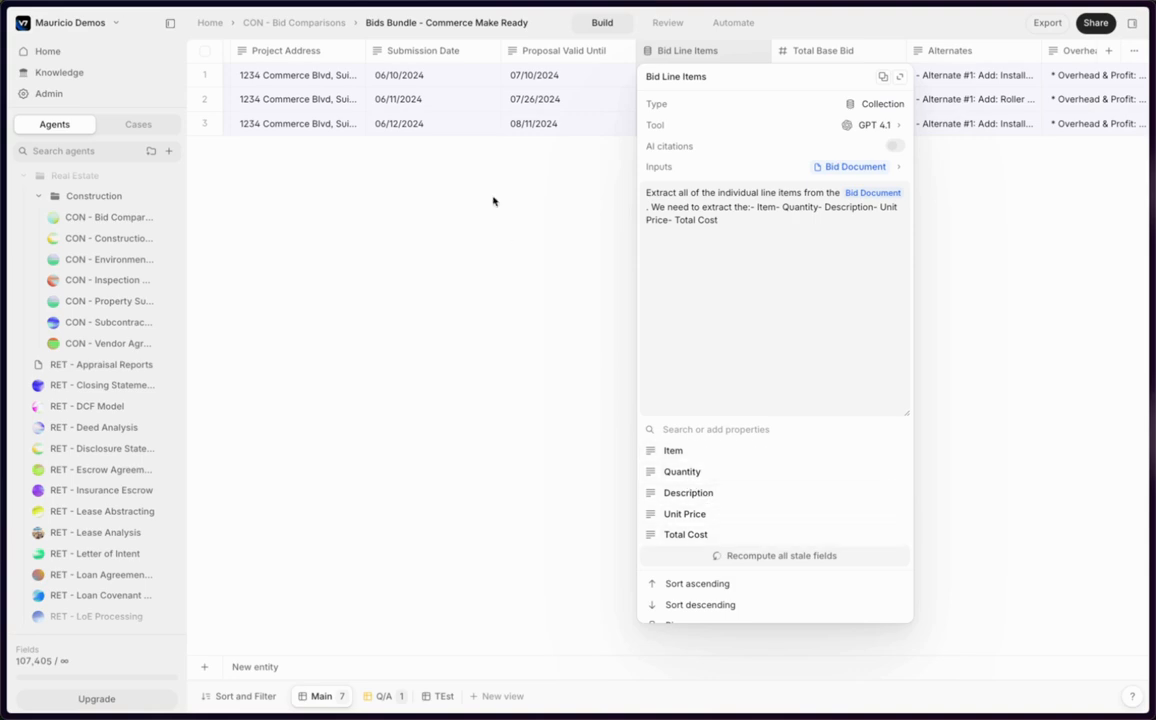
pyautogui.click(557, 240)
pyautogui.click(677, 80)
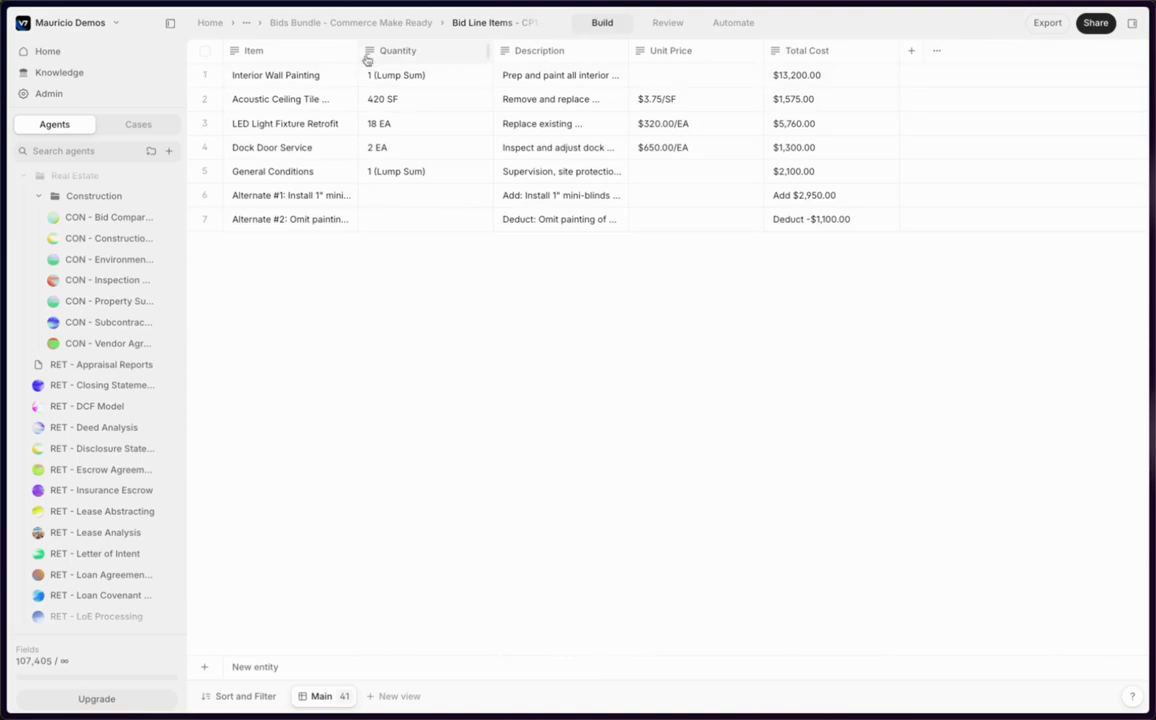
# Look over the property types that can be added to the Bid Line Items collection, and return to the home page.
pyautogui.click(911, 50)
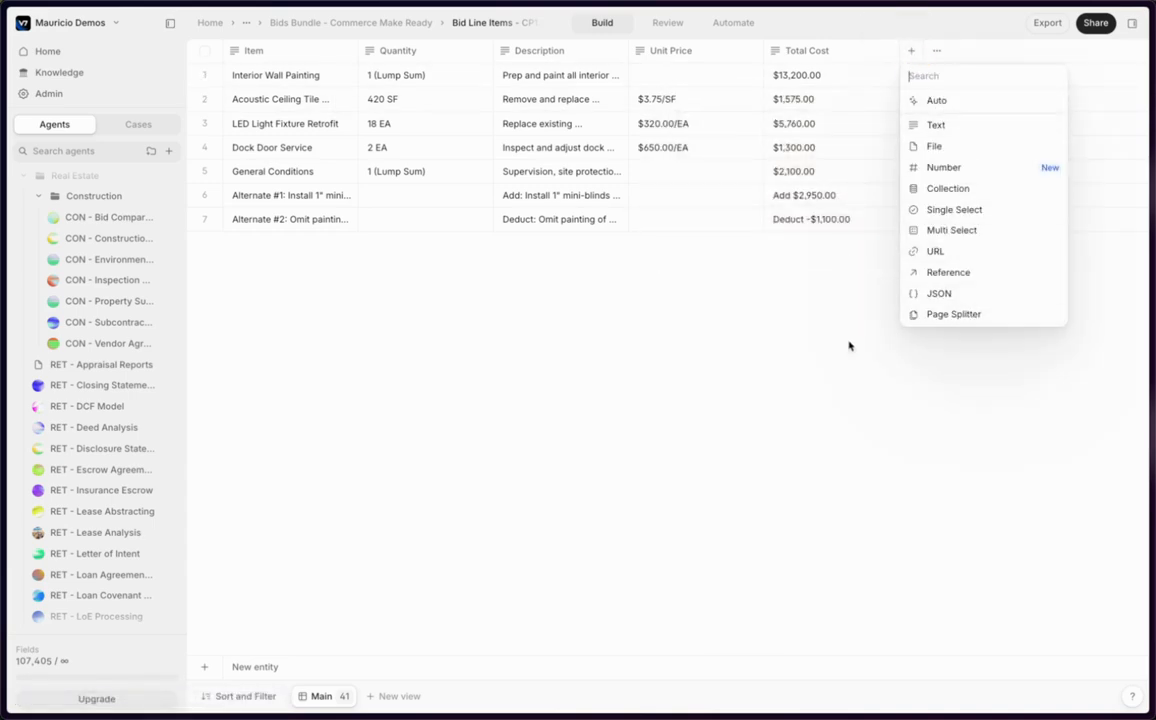
pyautogui.click(865, 374)
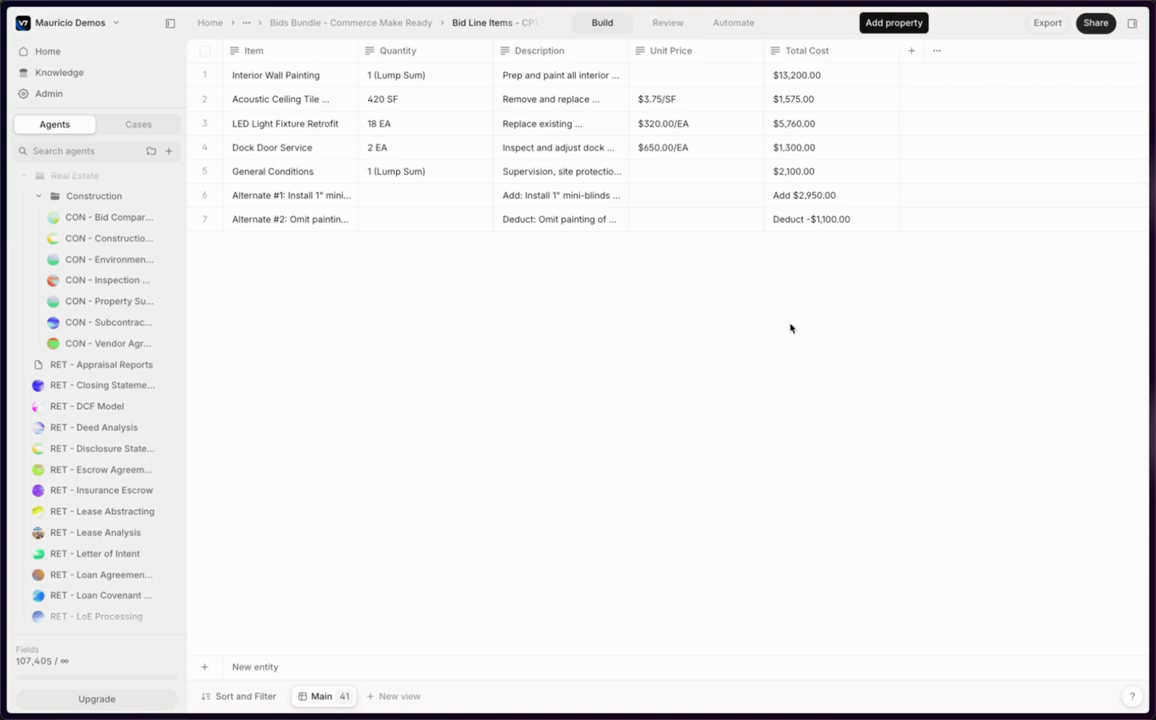
pyautogui.click(47, 51)
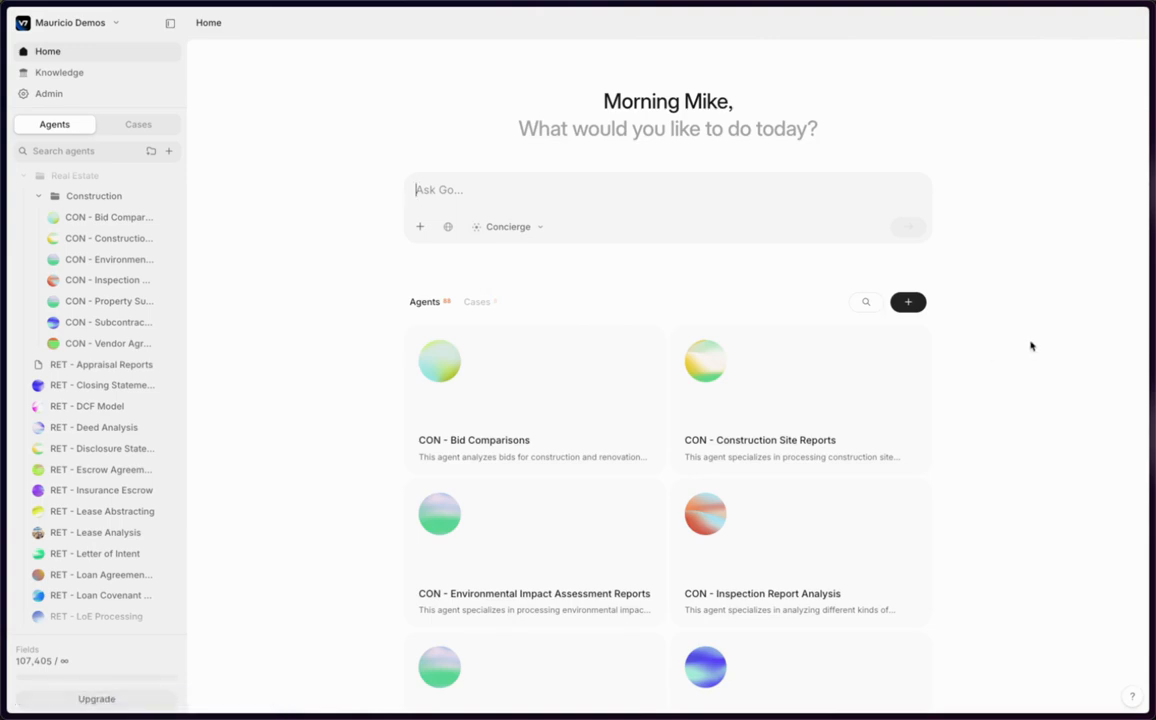